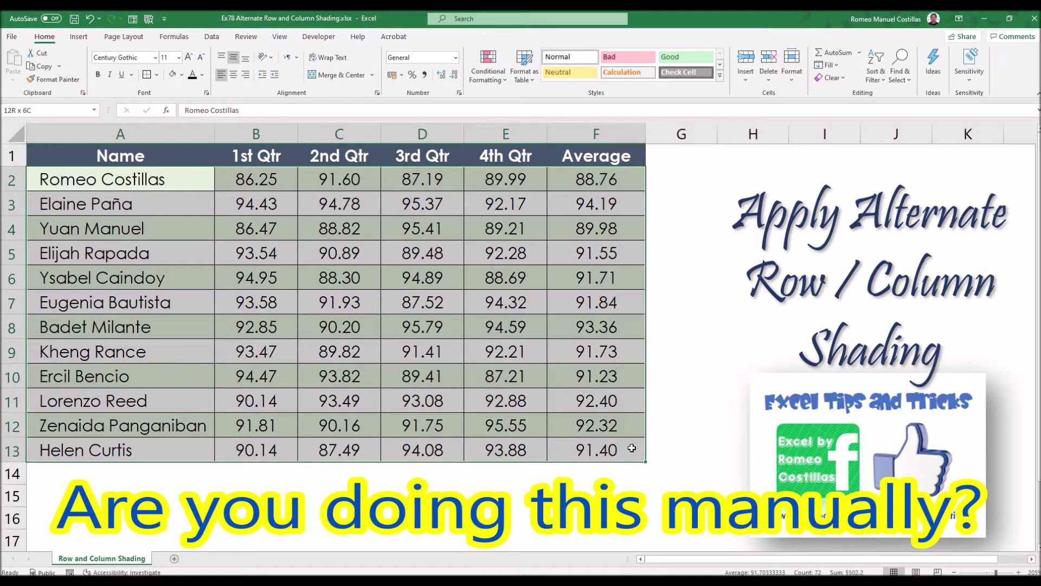
Remove the fill colour from the data range A2:F13.
left_click(182, 75)
left_click(216, 196)
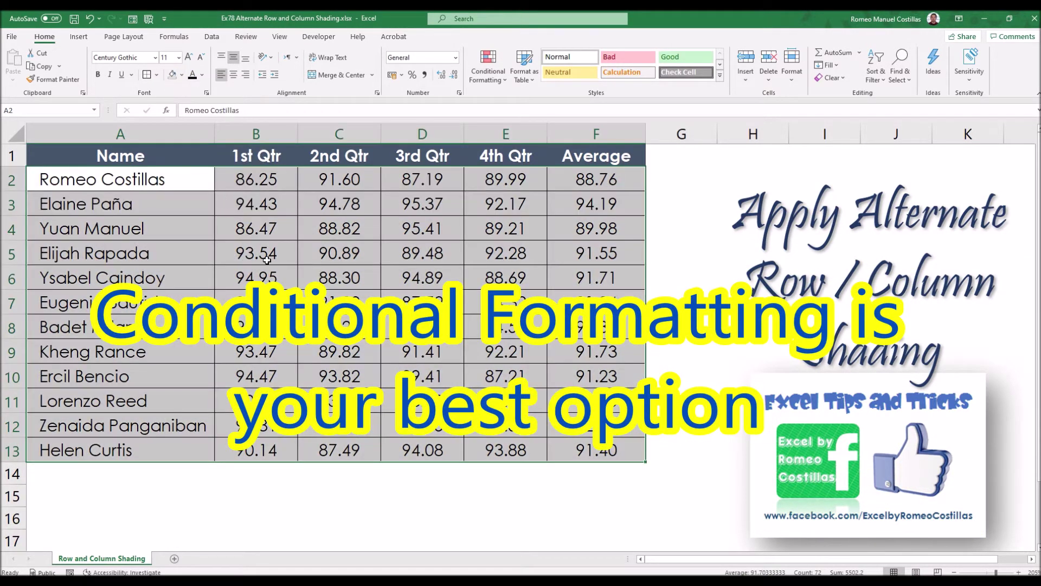
left_click(292, 282)
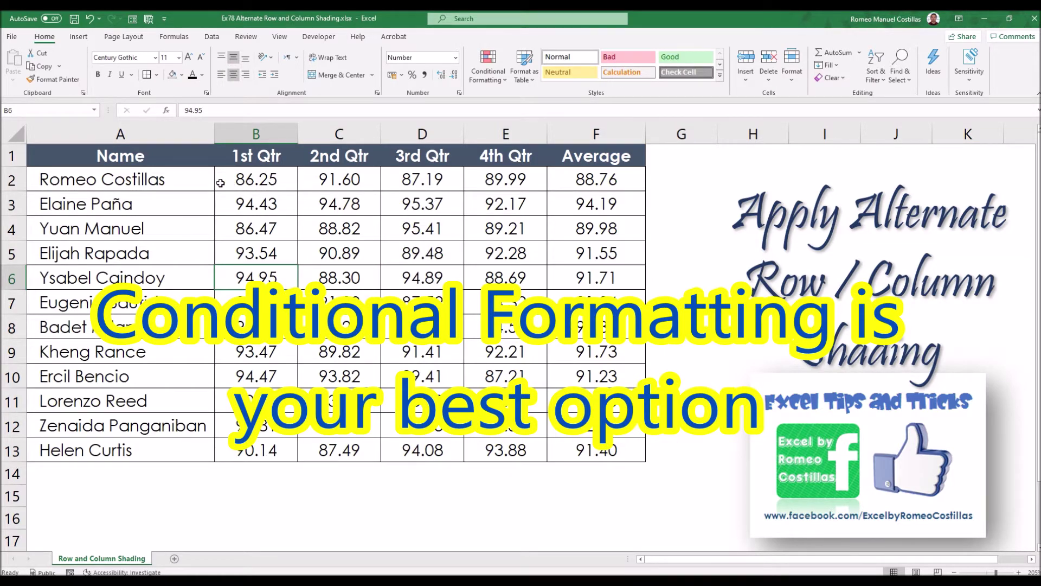
Start a formula-based conditional formatting rule for A2:F13 with the formula =MOD(ROW(),2)=0.
left_click_drag(192, 181, 592, 444)
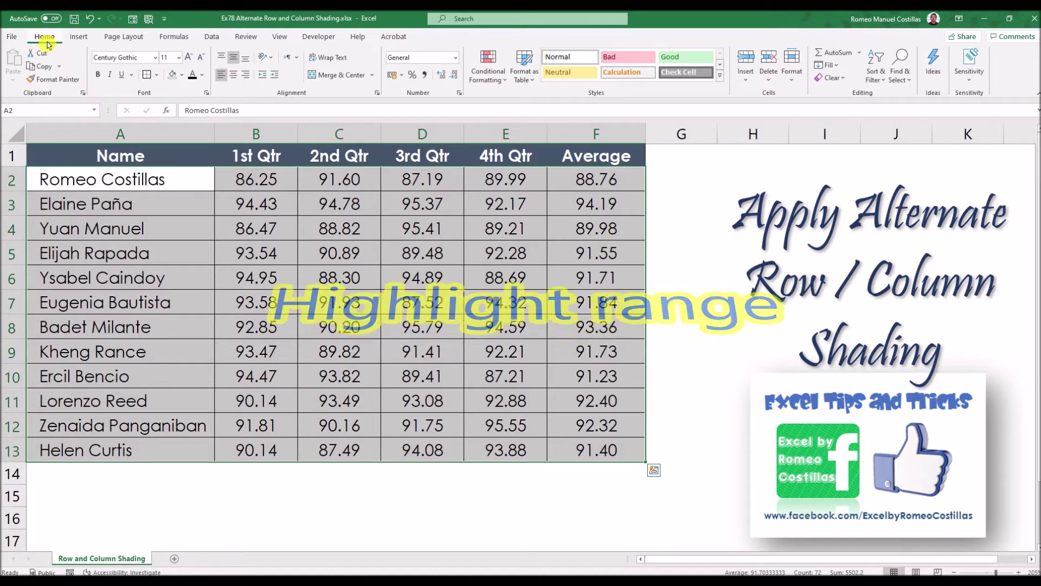
left_click(487, 69)
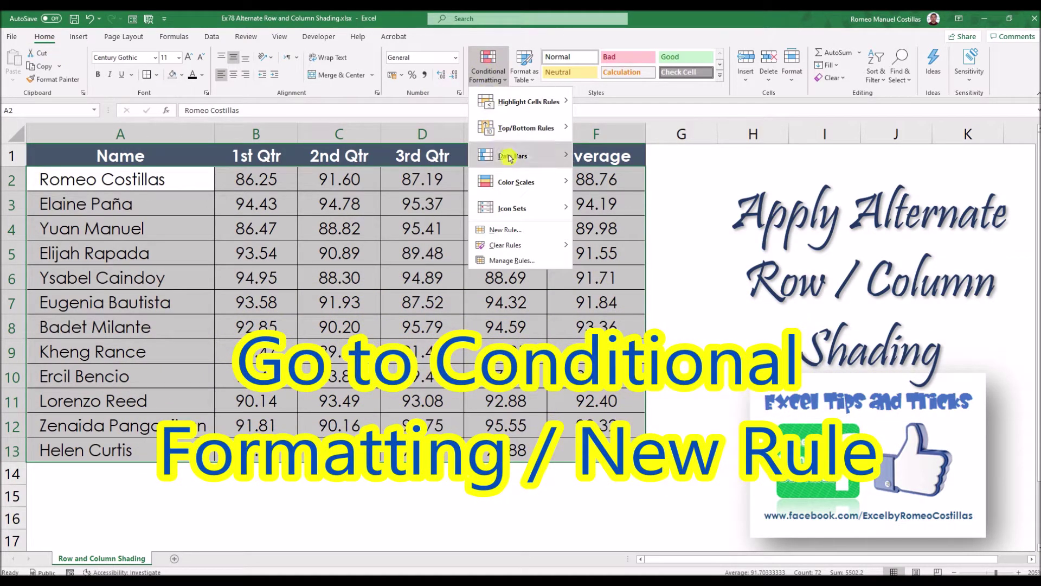
left_click(526, 230)
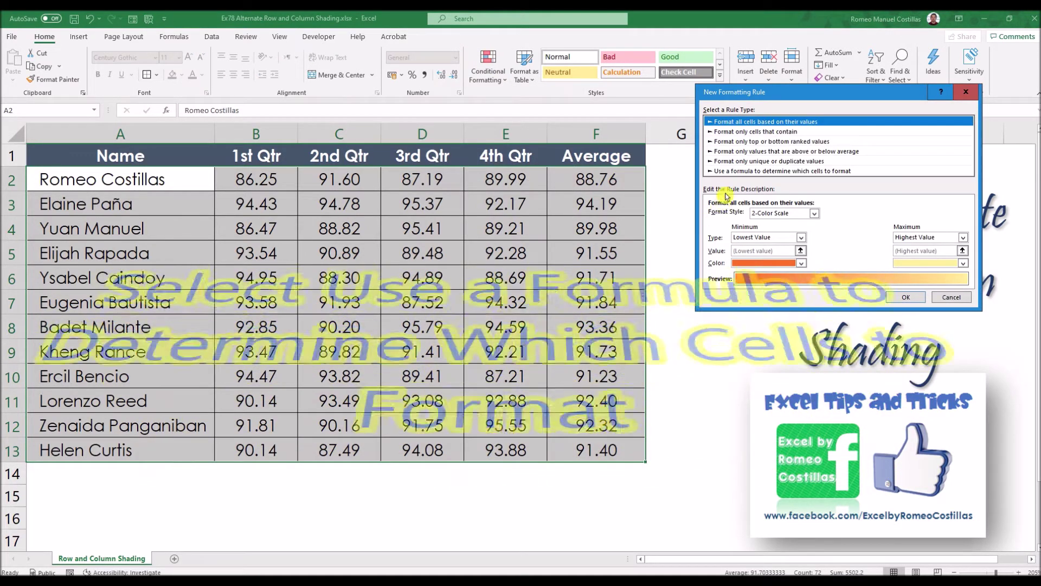
left_click(731, 171)
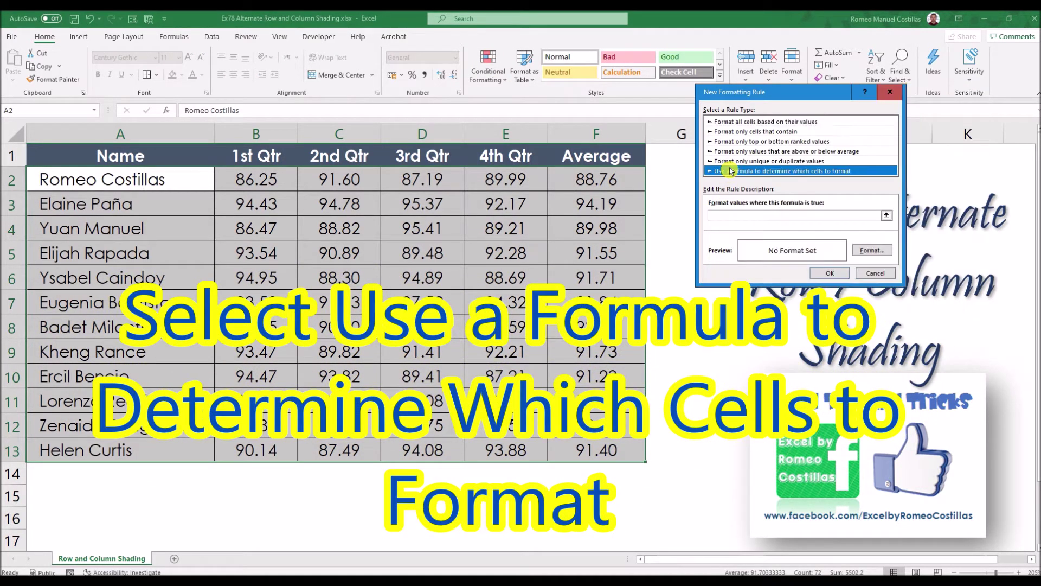
left_click(732, 214)
type("=MOD(ROW(),2)=0")
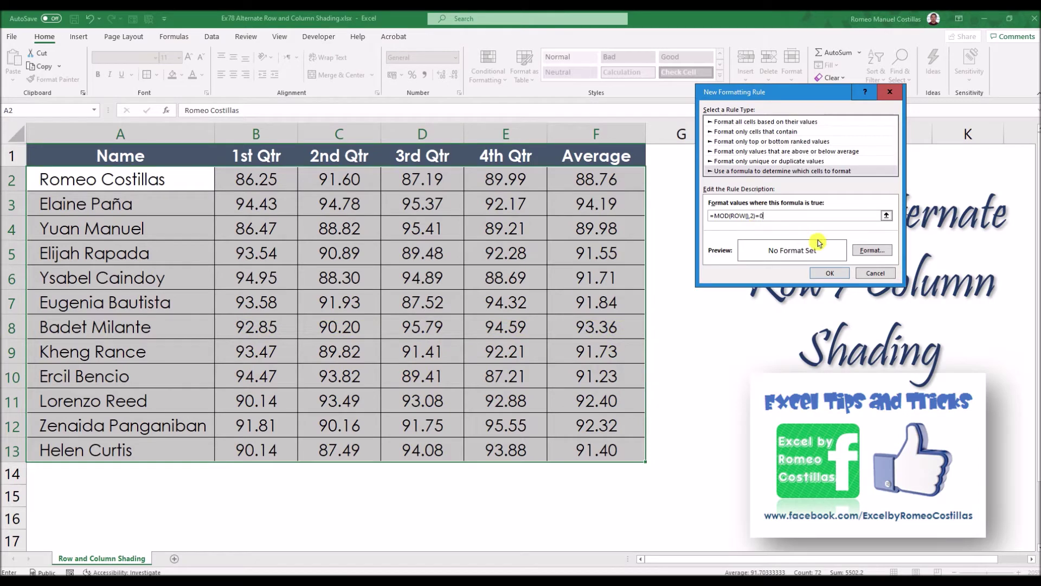
Set the rule's background fill to light blue.
left_click(867, 250)
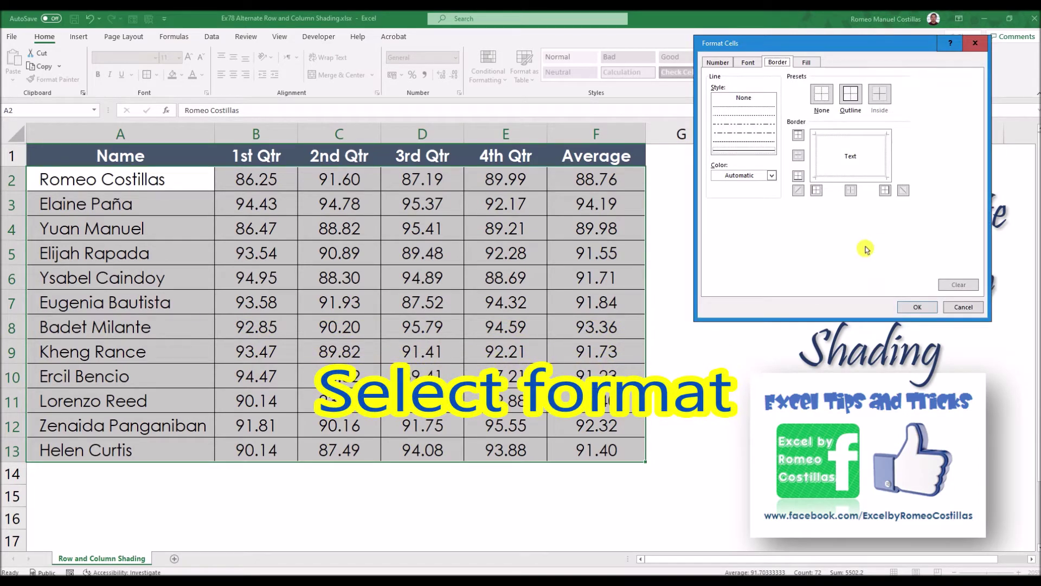
left_click(807, 63)
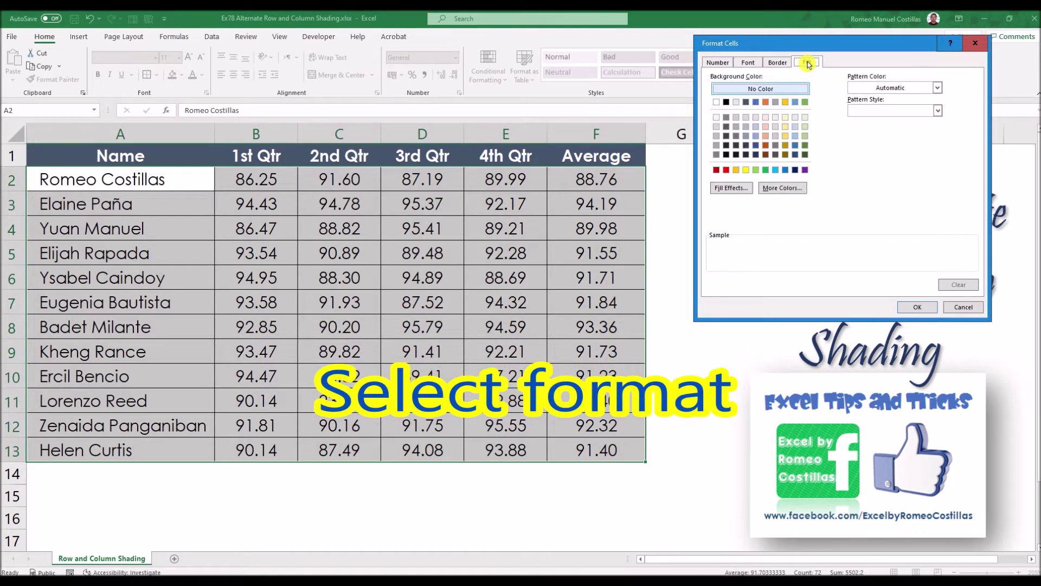
left_click(793, 136)
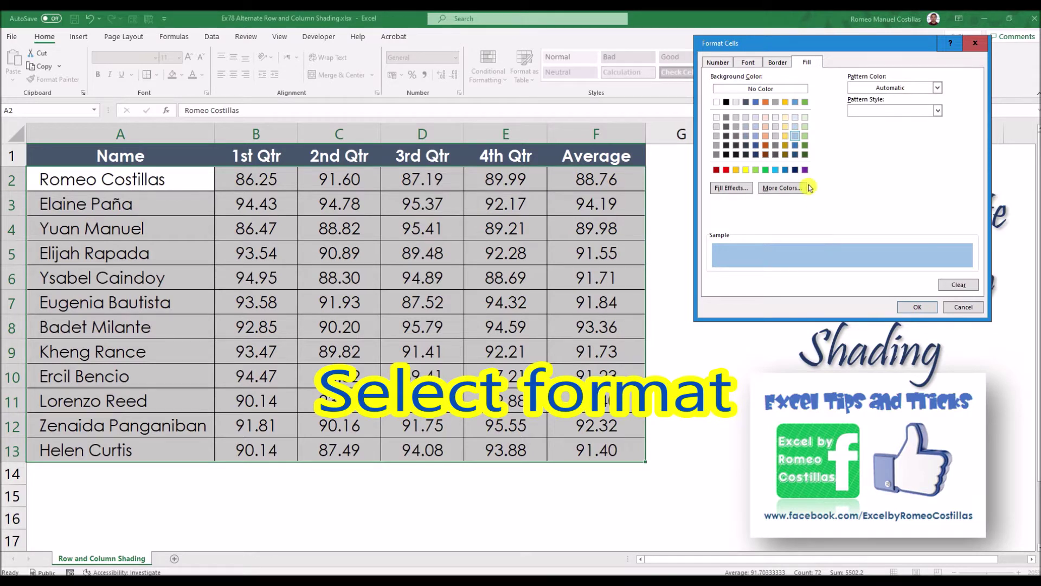
Give the rule's format a thin black outline border and apply the rule to the range.
left_click(777, 63)
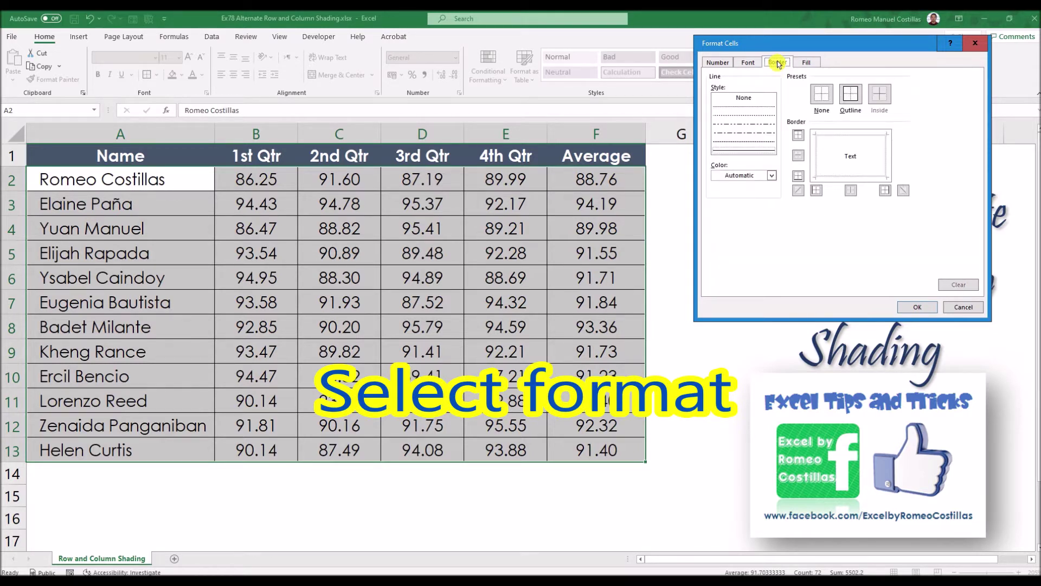
left_click(821, 94)
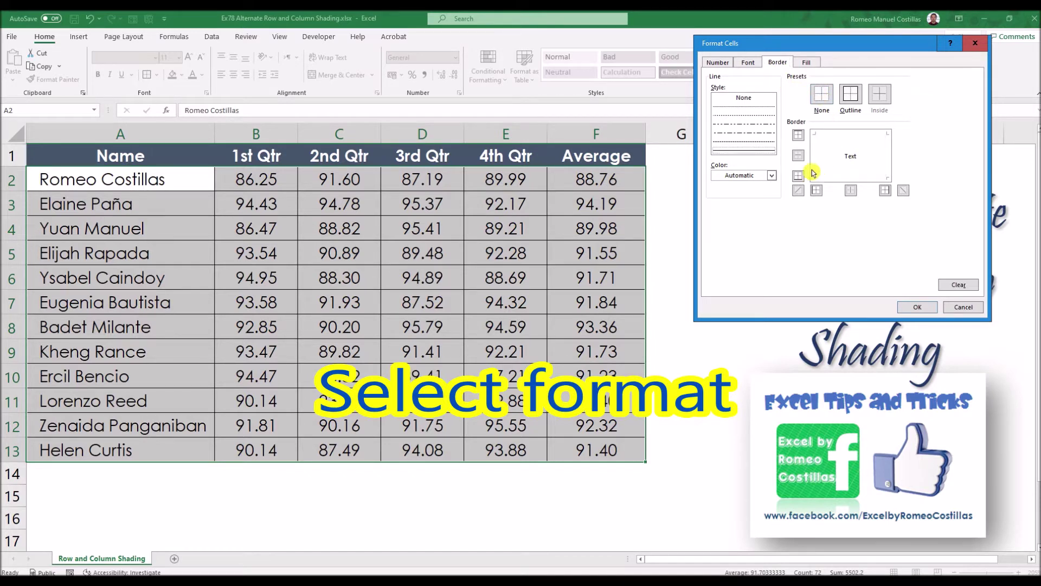
left_click(772, 175)
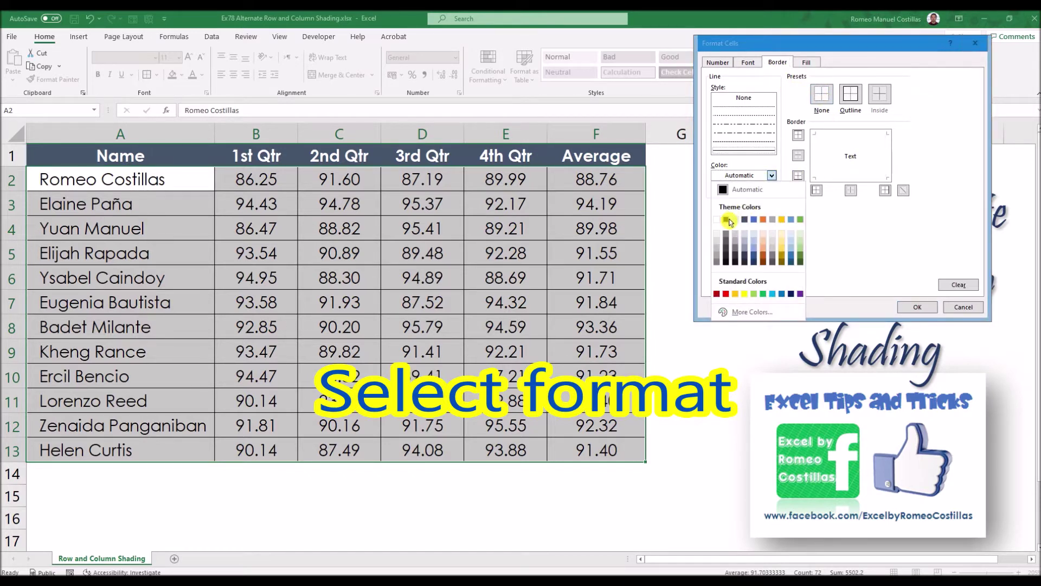
left_click(726, 220)
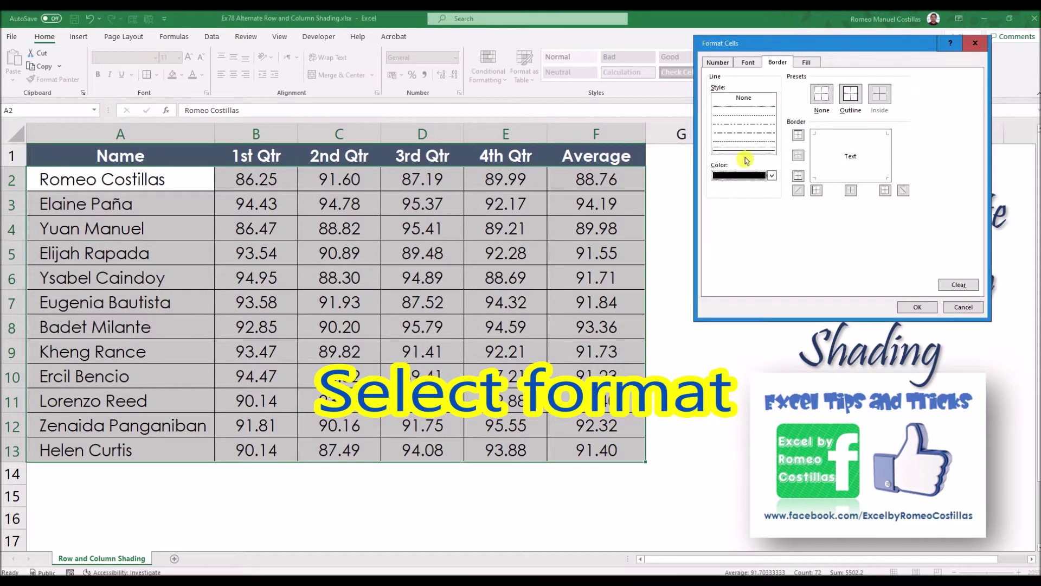
left_click(753, 111)
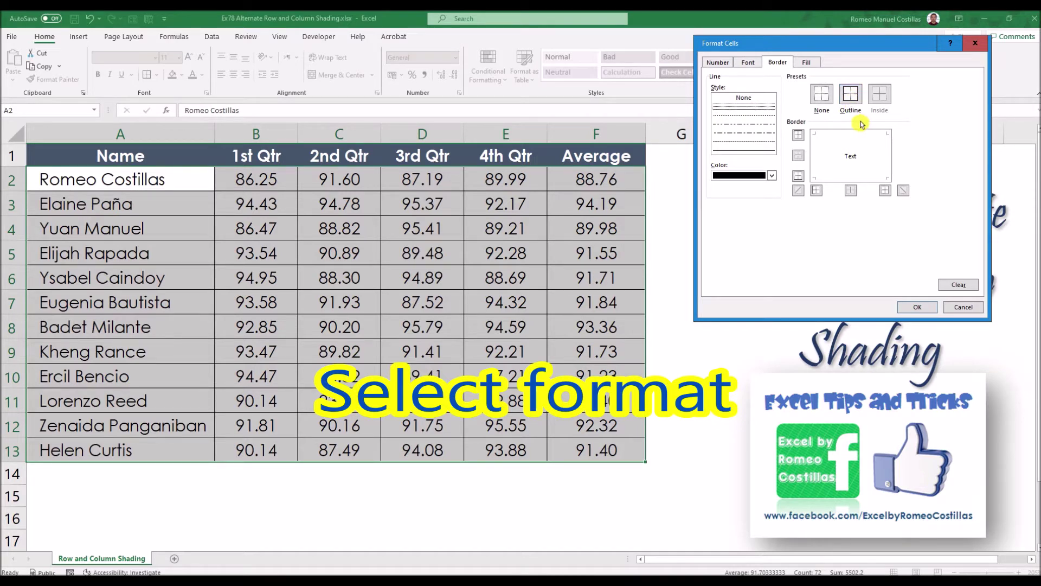
left_click(851, 98)
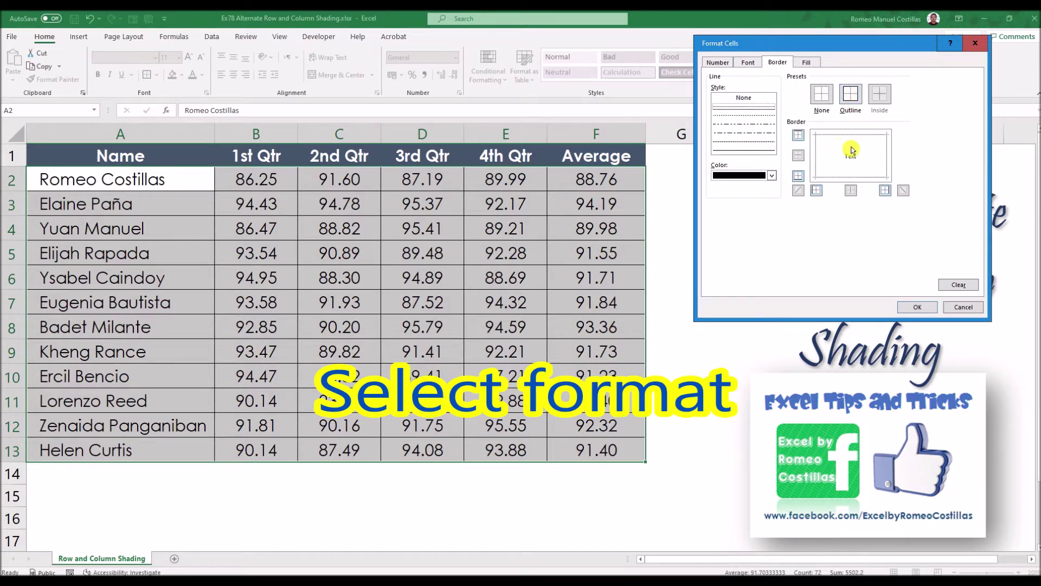
left_click(915, 307)
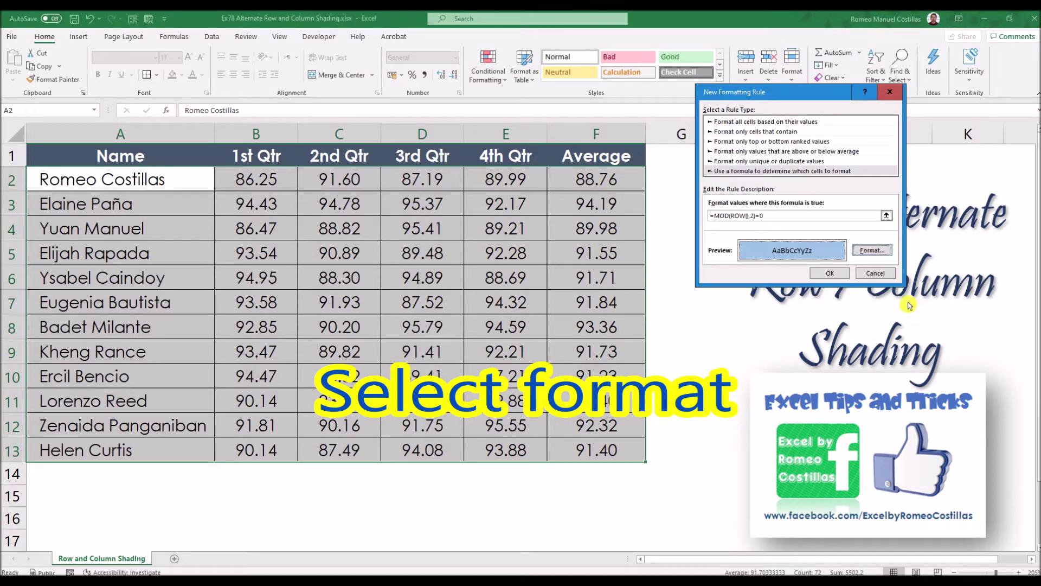
left_click(831, 273)
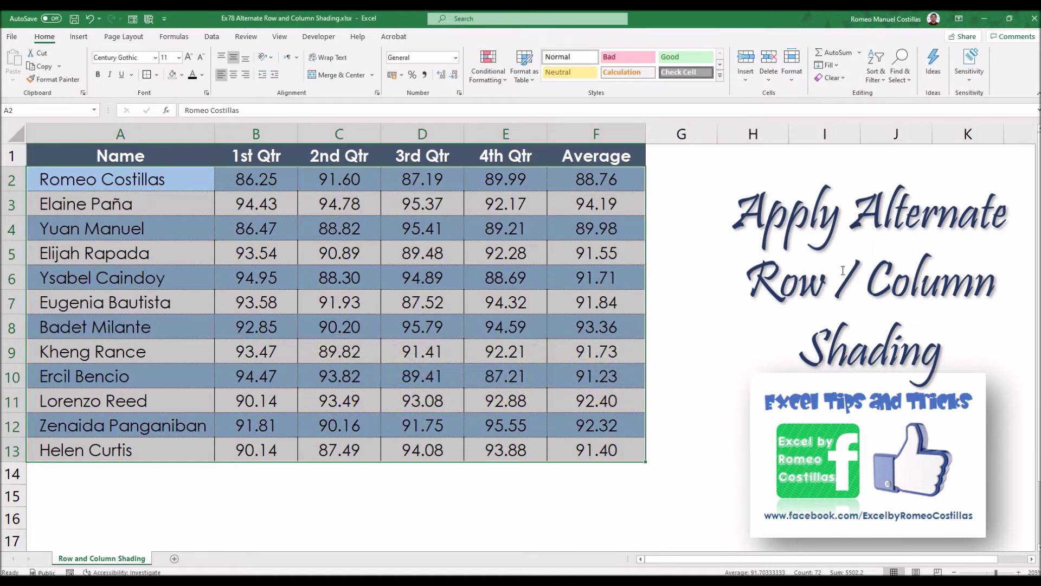
left_click(190, 203)
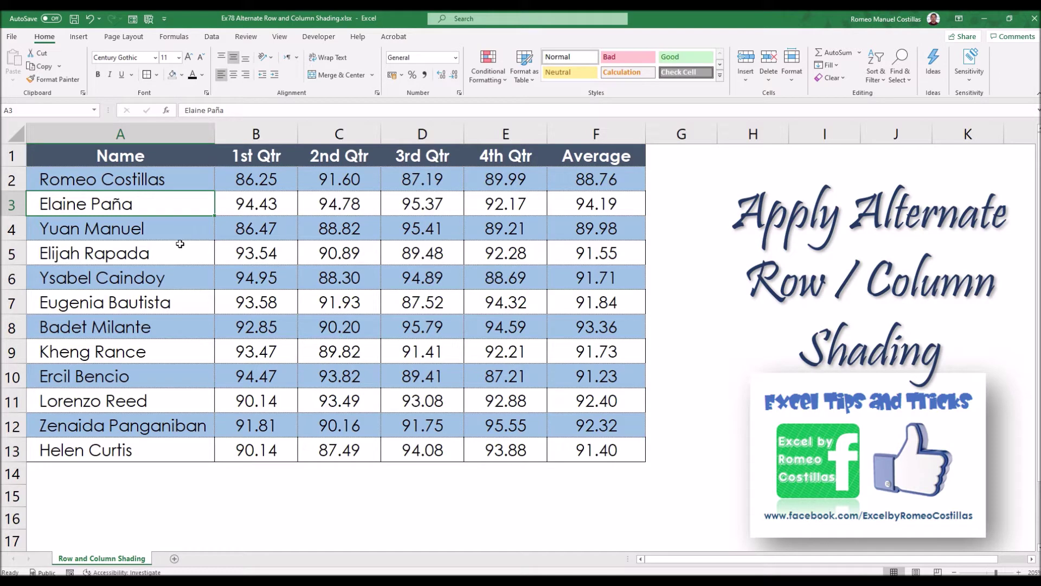
Insert a blank row at row 3 and another at row 4 to test the alternating shading.
right_click(5, 205)
left_click(51, 297)
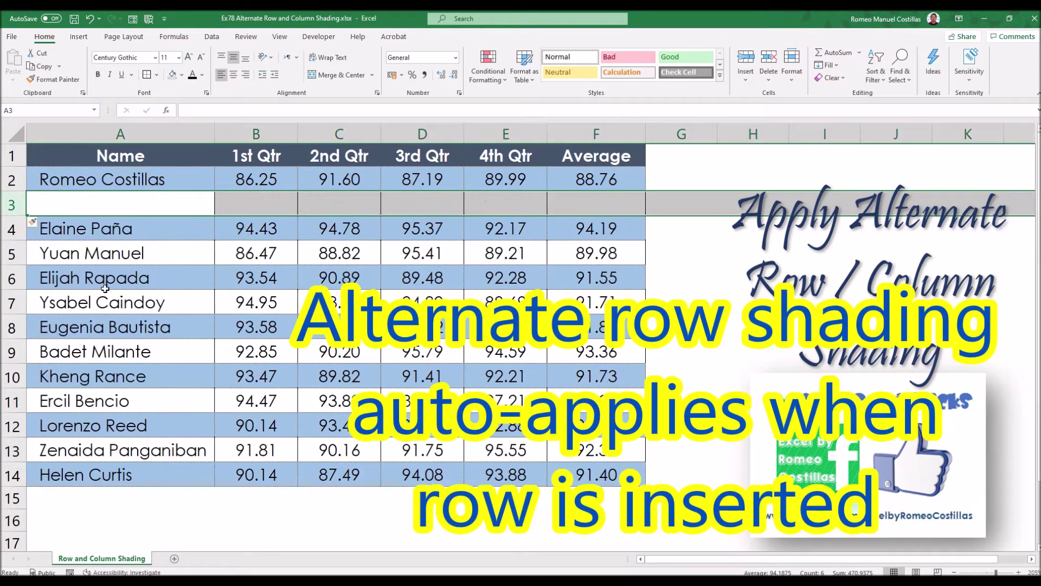
left_click(261, 325)
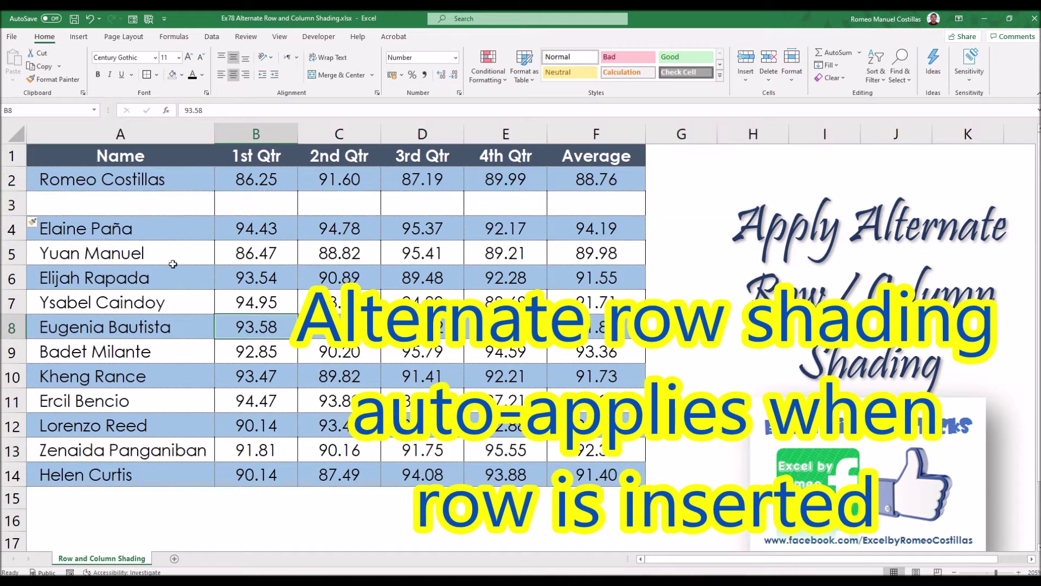
right_click(8, 229)
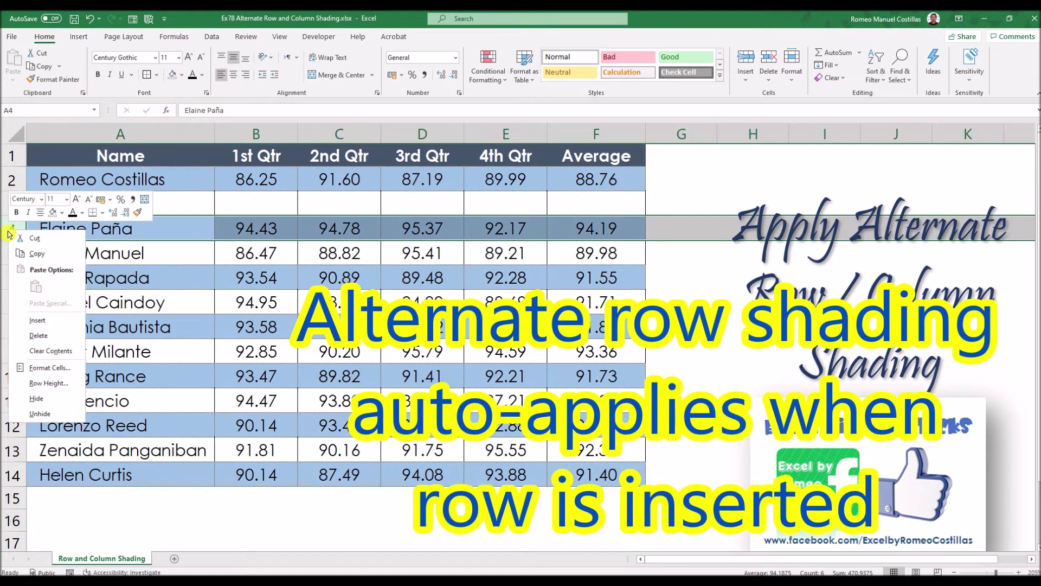
left_click(71, 318)
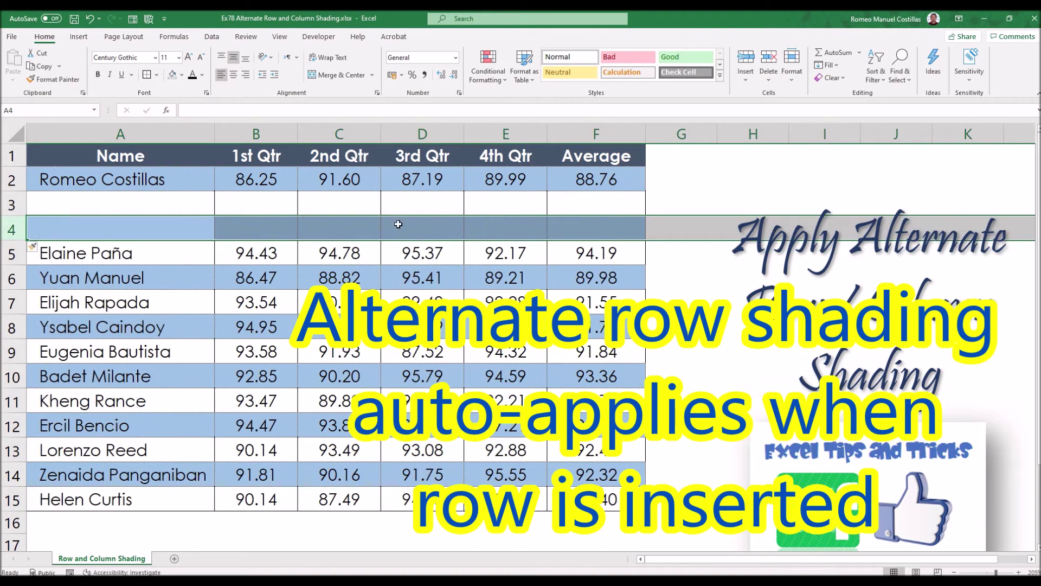
left_click(563, 347)
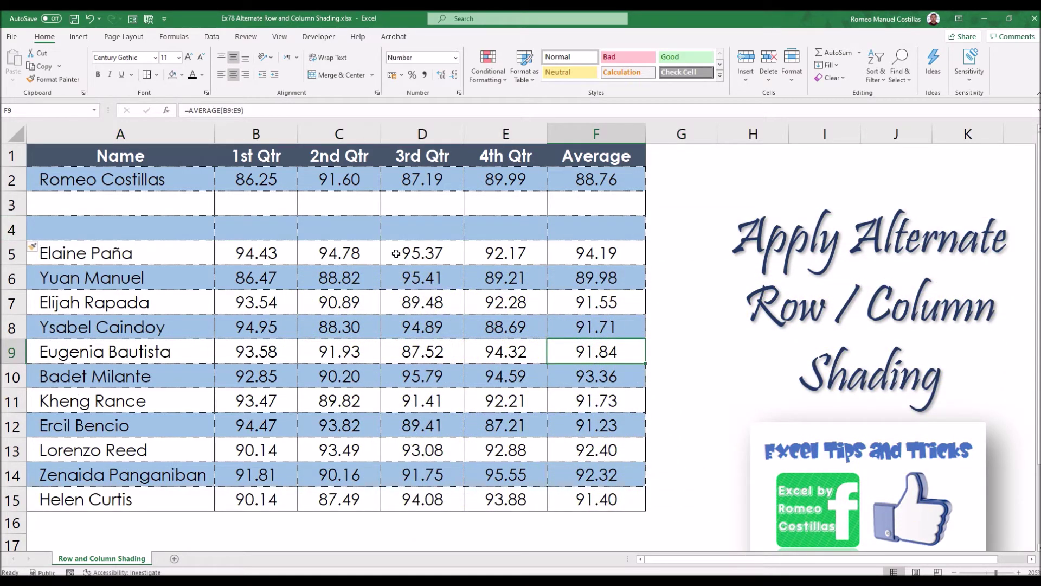
Delete the two blank rows 3 and 4.
left_click_drag(7, 204, 8, 229)
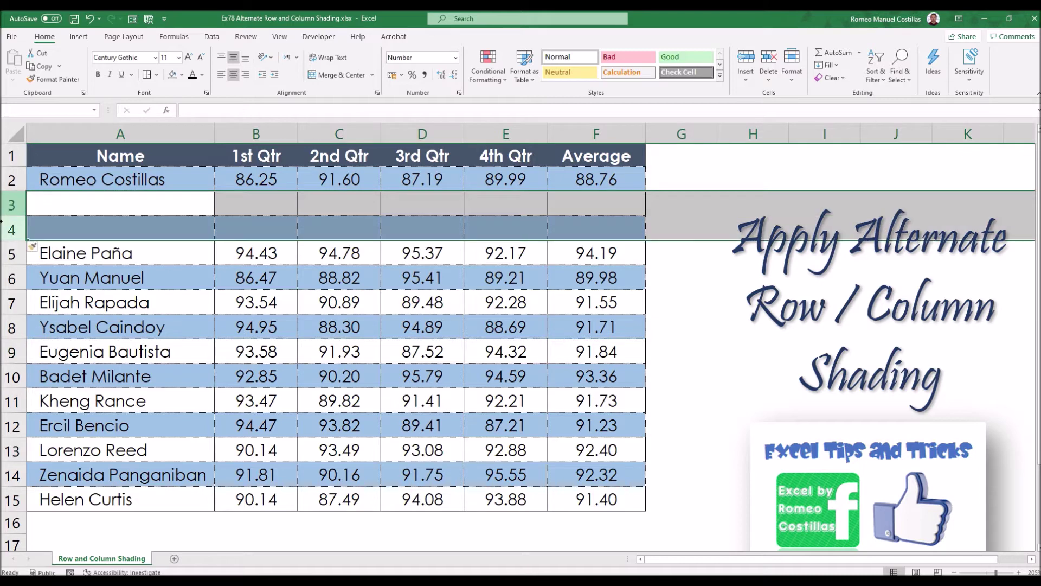
right_click(66, 220)
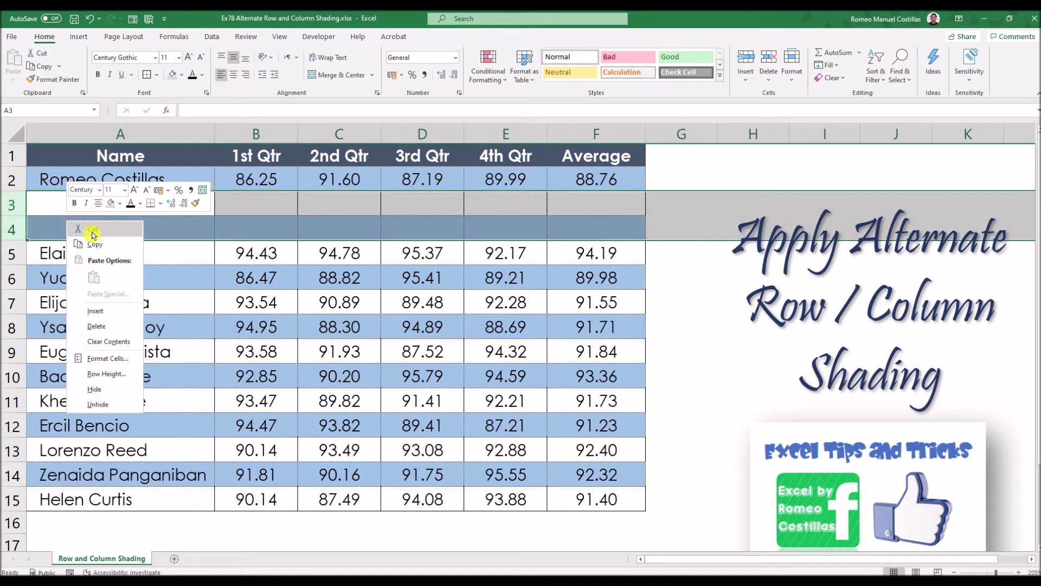
left_click(113, 328)
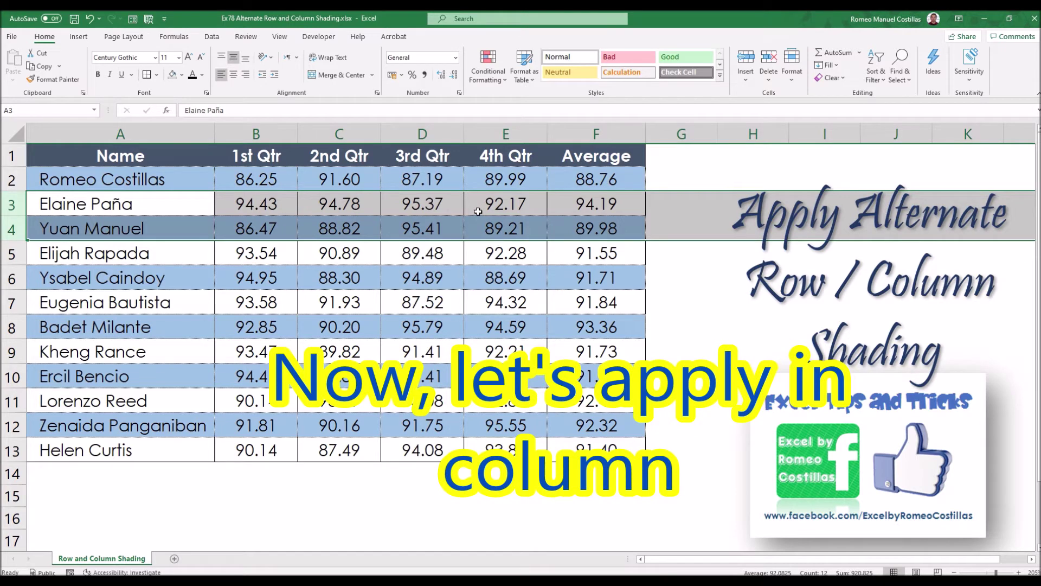
left_click(478, 212)
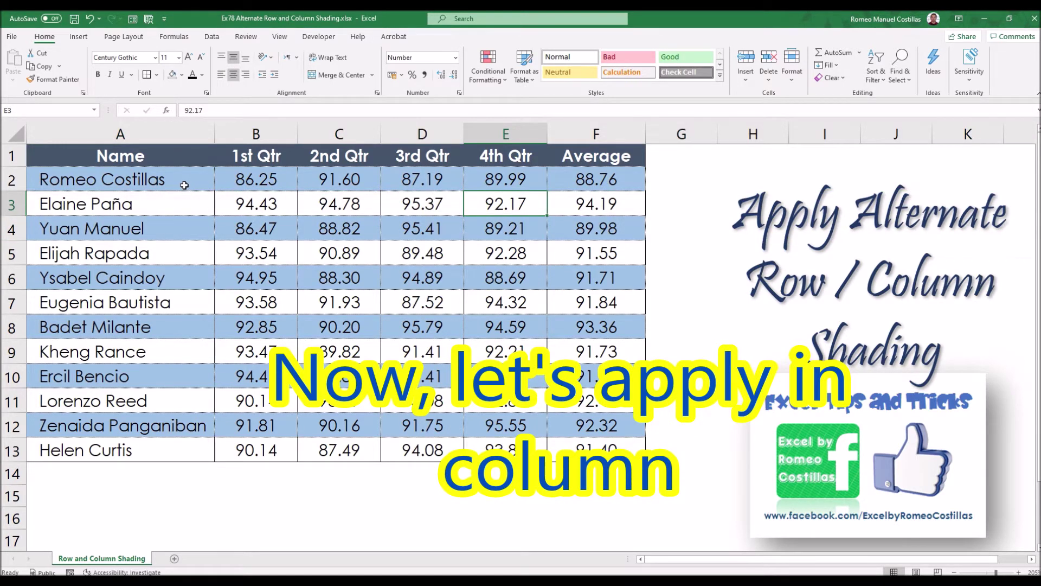
For A2:F13, add a second formula-based rule through the rules manager with the formula =MOD(COLUMN(),2)=0.
left_click_drag(185, 185, 574, 439)
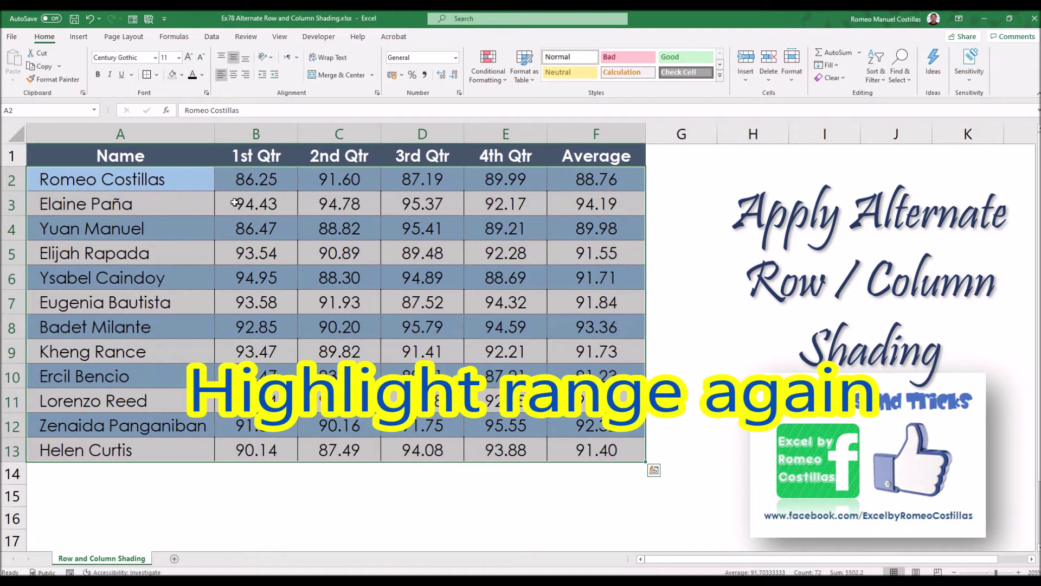
left_click(492, 79)
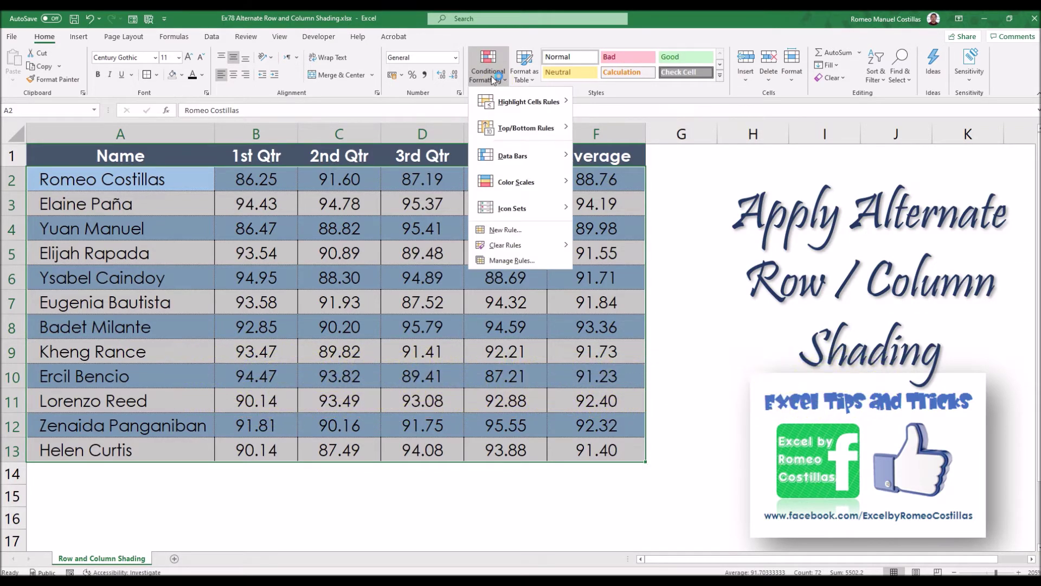
left_click(534, 260)
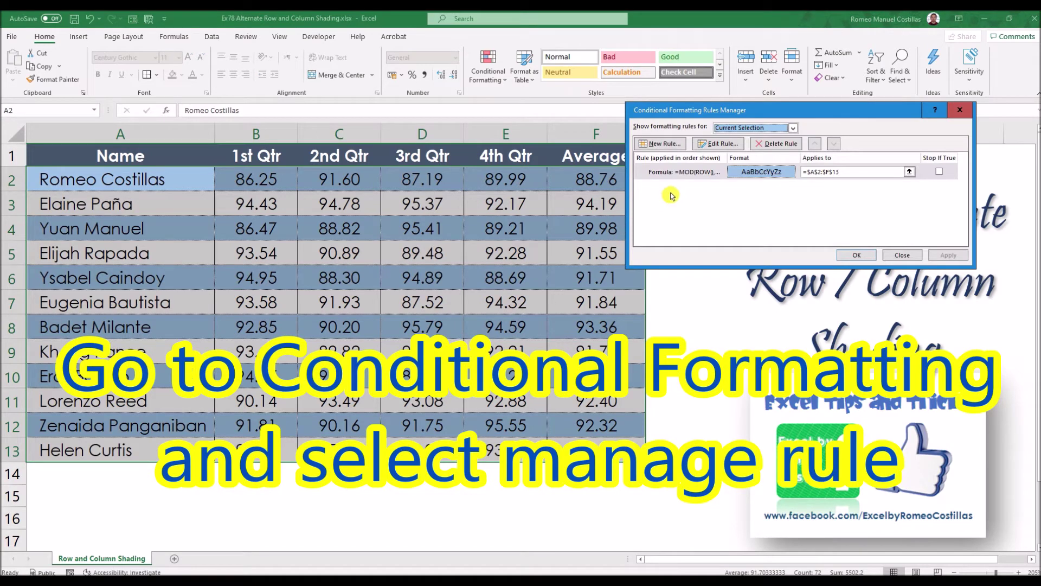
left_click(666, 145)
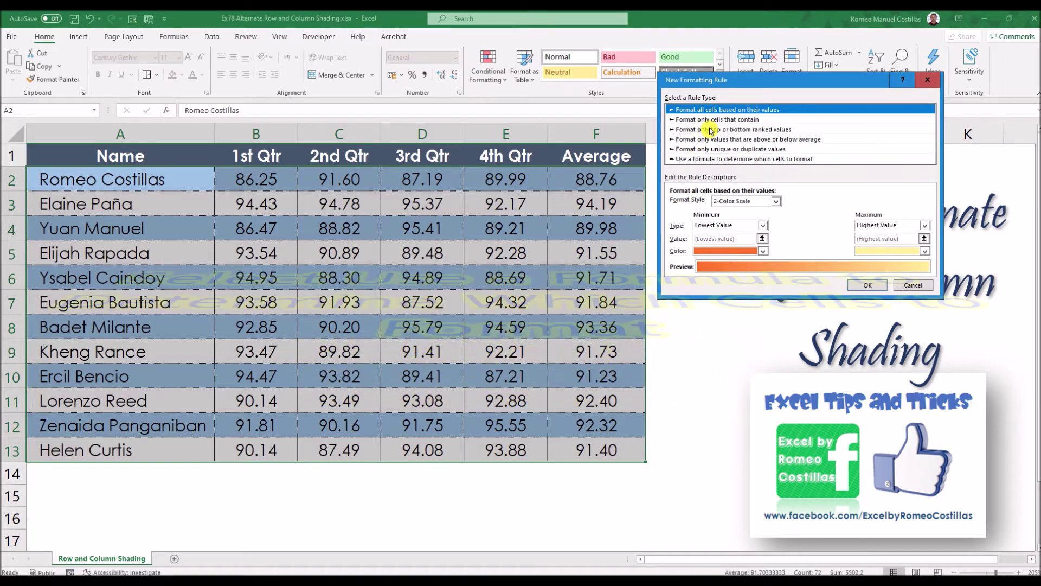
left_click(713, 159)
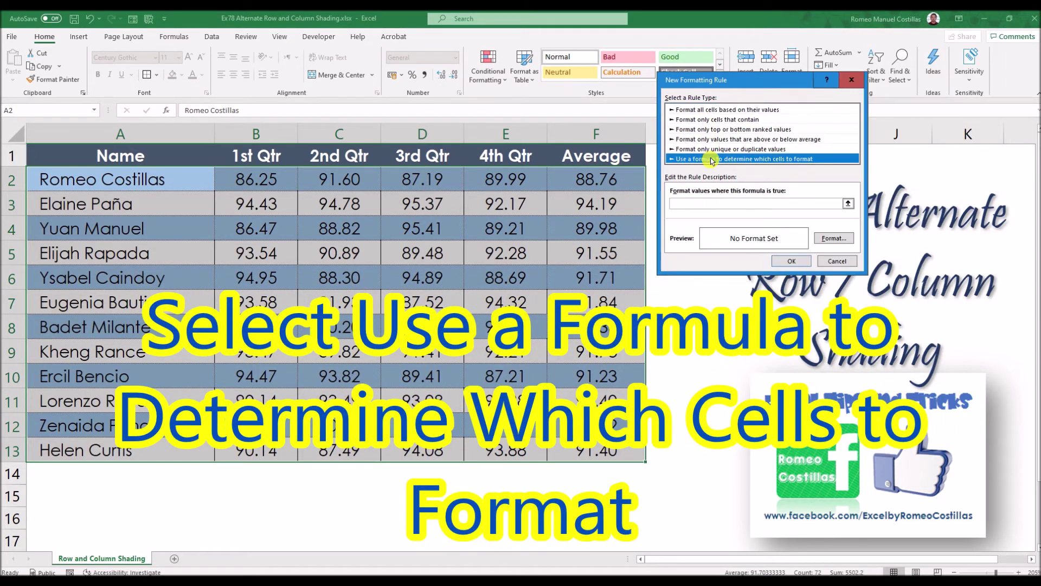
left_click(681, 205)
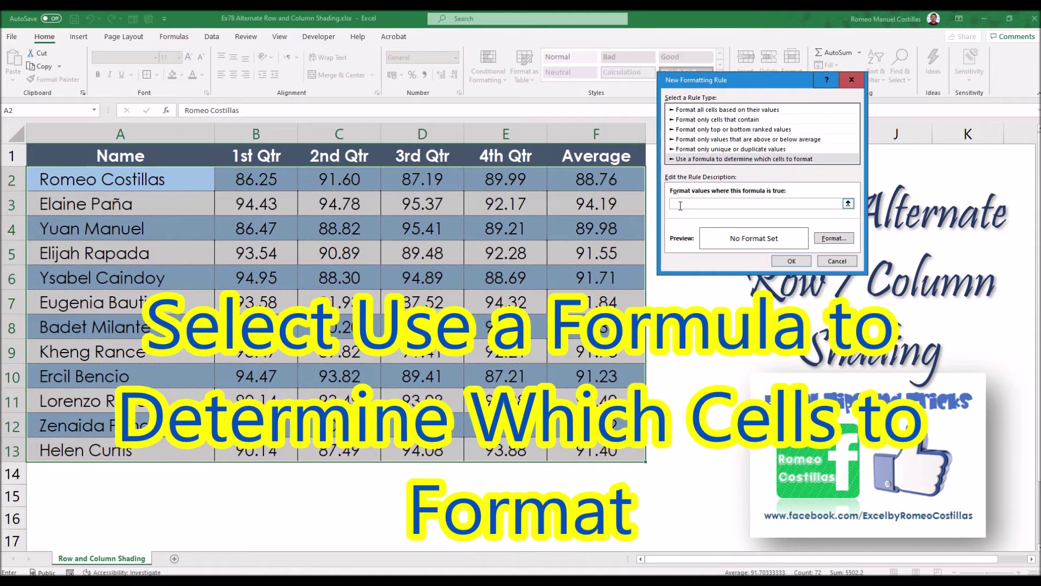
type("=MOD(COLUMN(),2)=0")
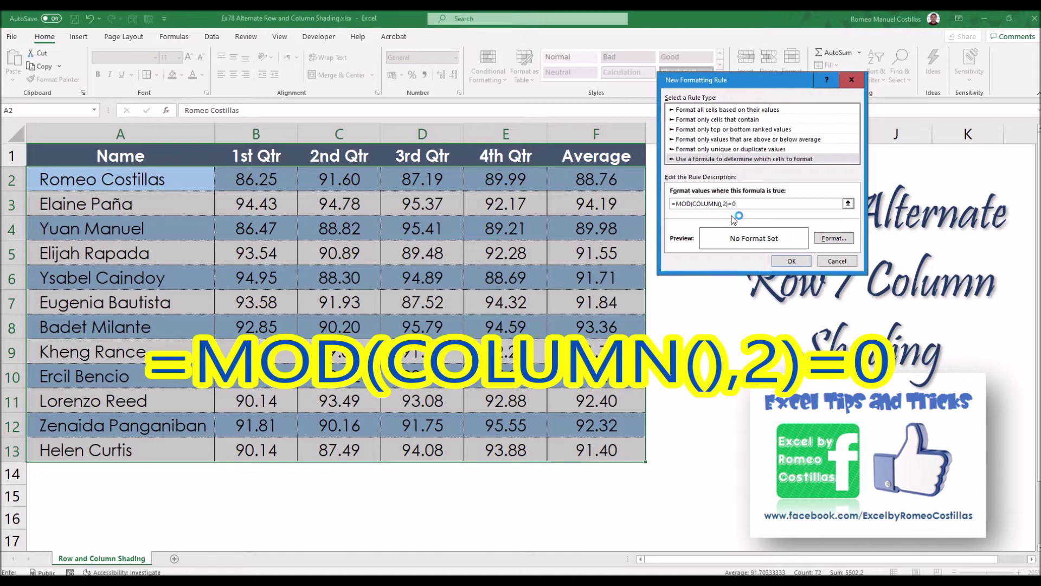
Set a light green fill in the format of the new =MOD(COLUMN(),2)=0 rule.
left_click(834, 239)
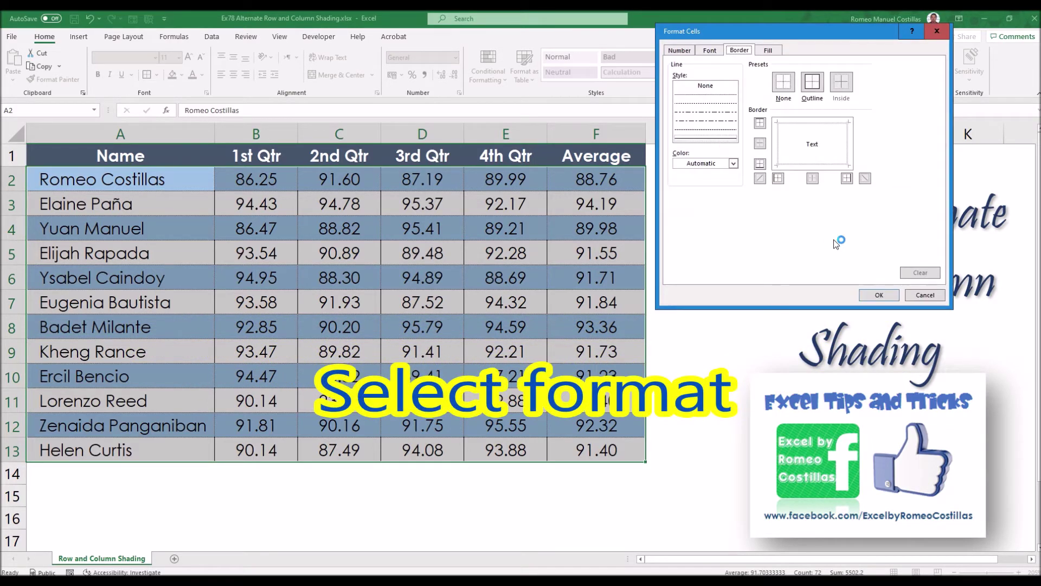
left_click(768, 52)
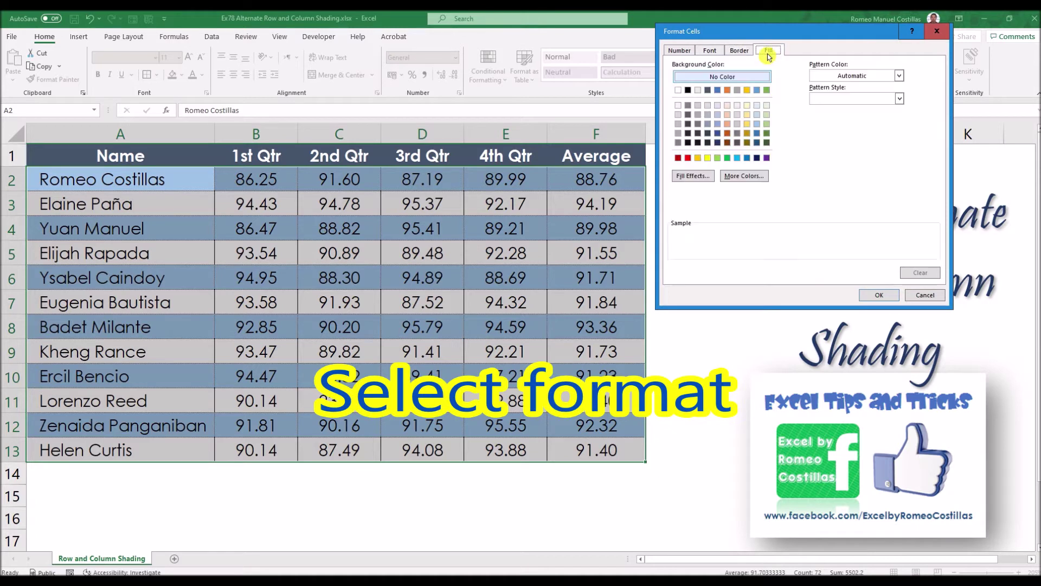
left_click(767, 115)
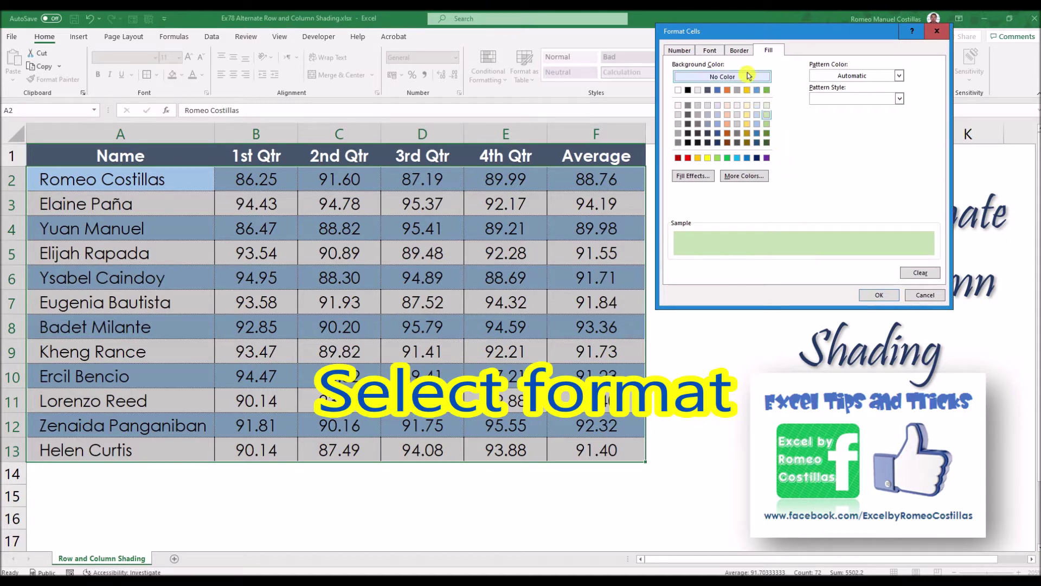
Replace the format's border settings with a thin black outline and accept the rule's format.
left_click(742, 51)
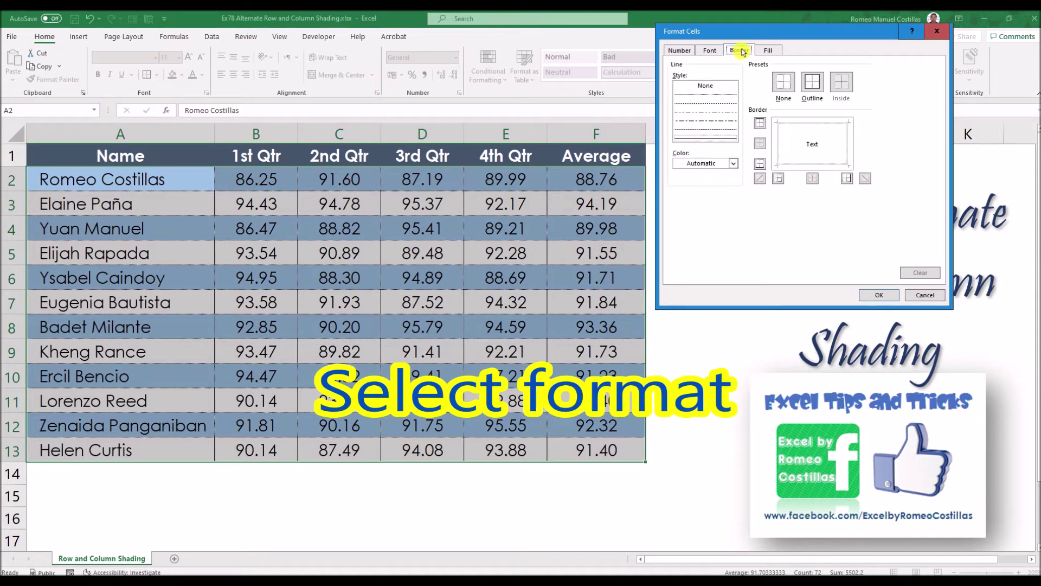
left_click(782, 81)
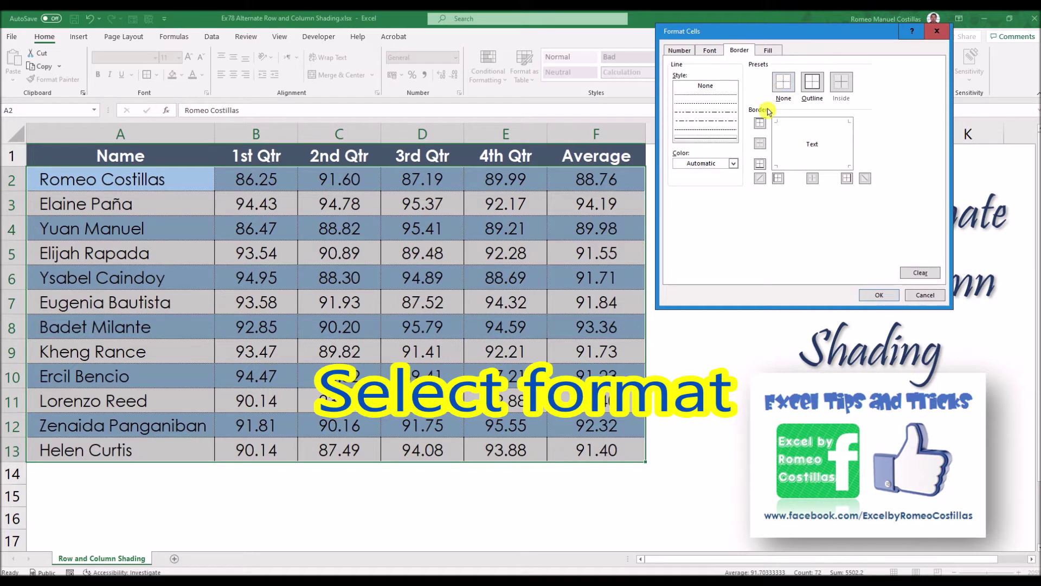
left_click(733, 163)
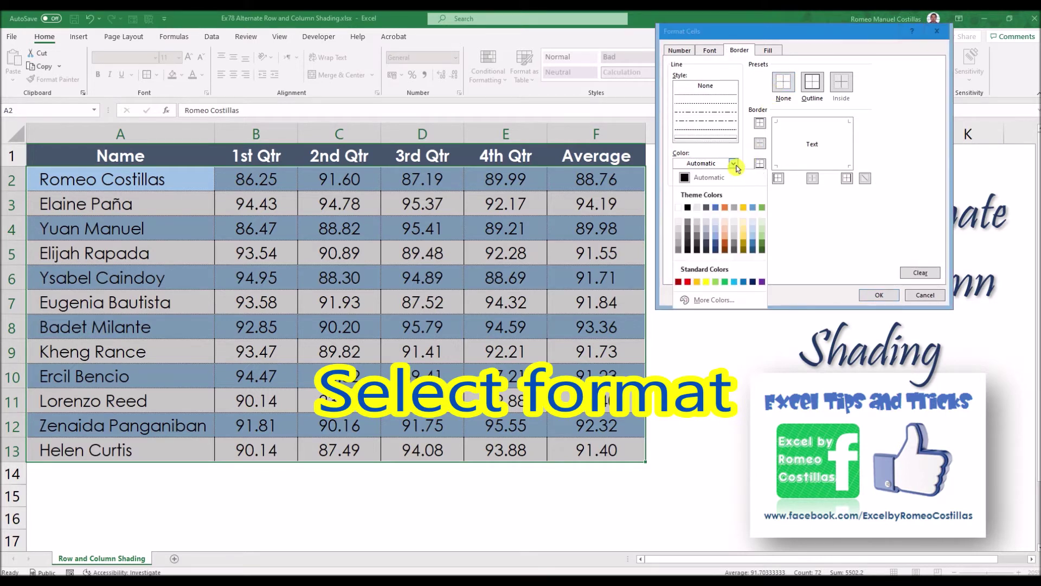
left_click(688, 208)
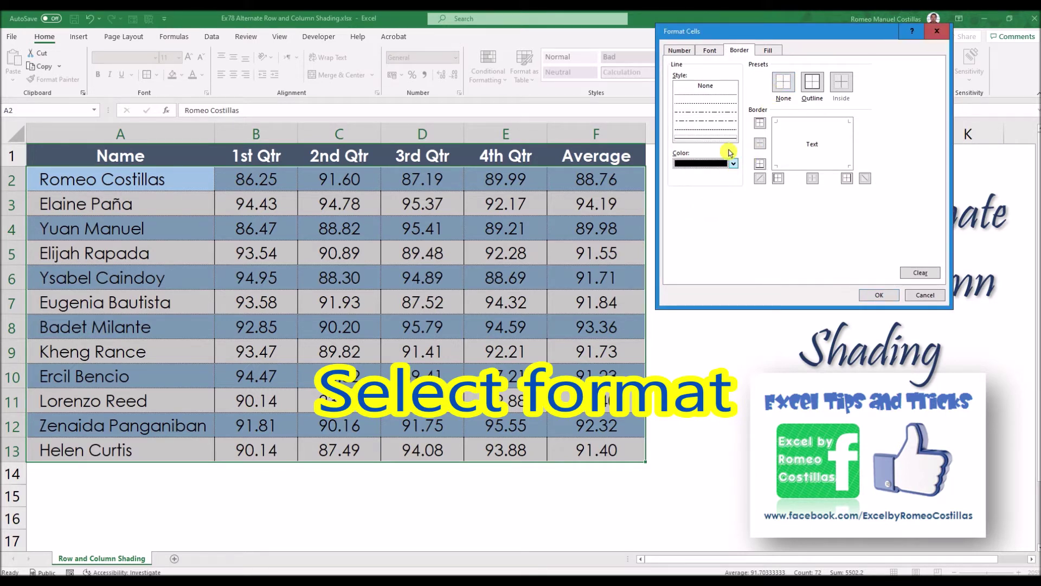
left_click(723, 95)
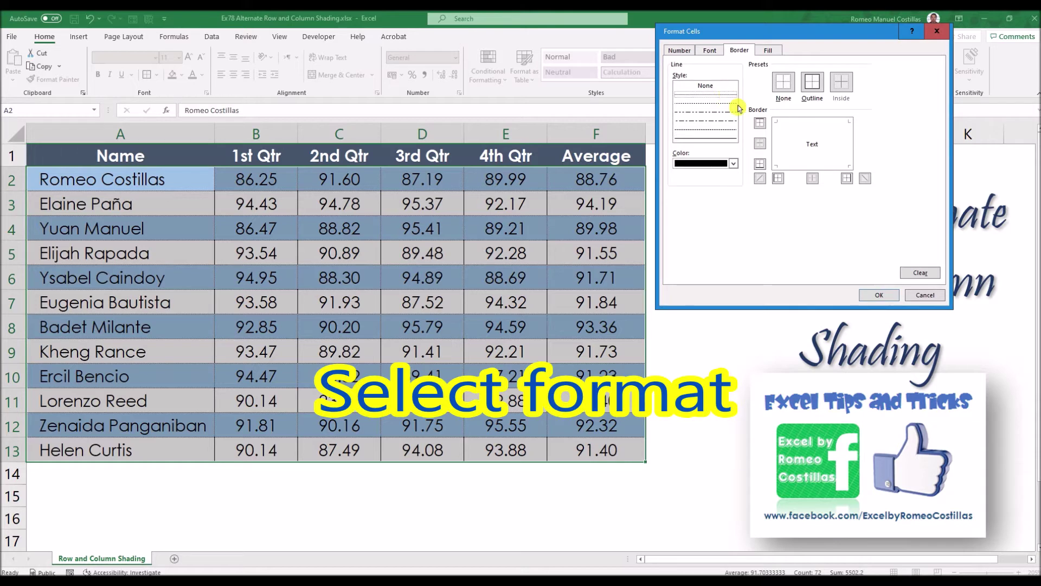
left_click(812, 87)
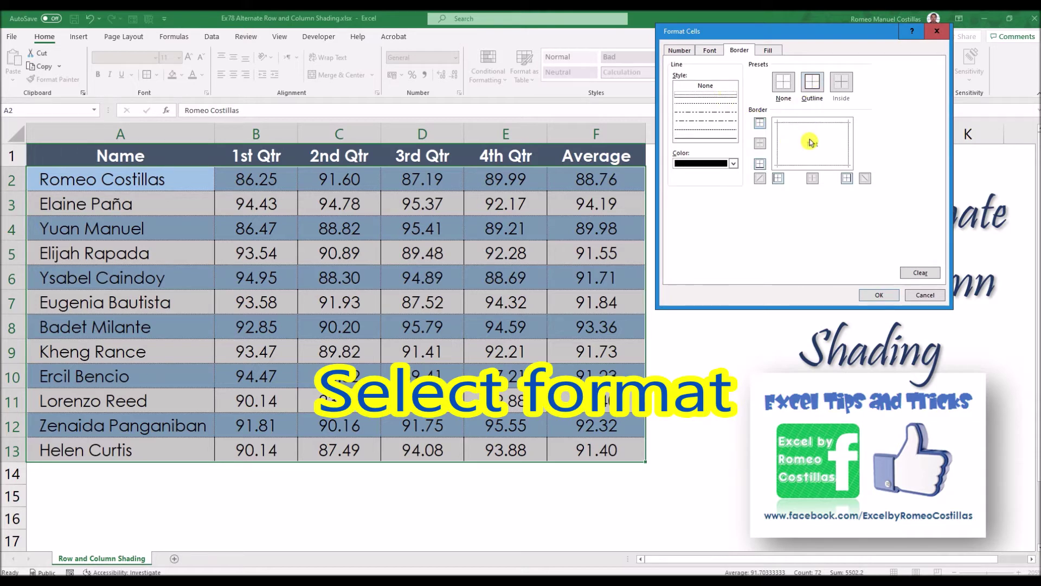
left_click(881, 296)
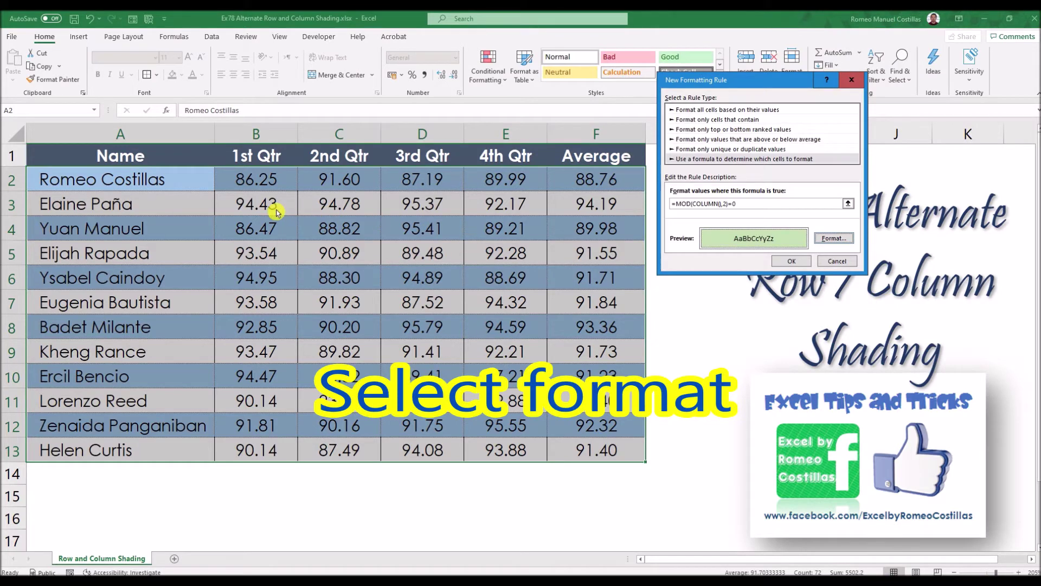
Create the column shading rule, apply it to A2:F13 and close the rules manager.
left_click(792, 260)
left_click(948, 256)
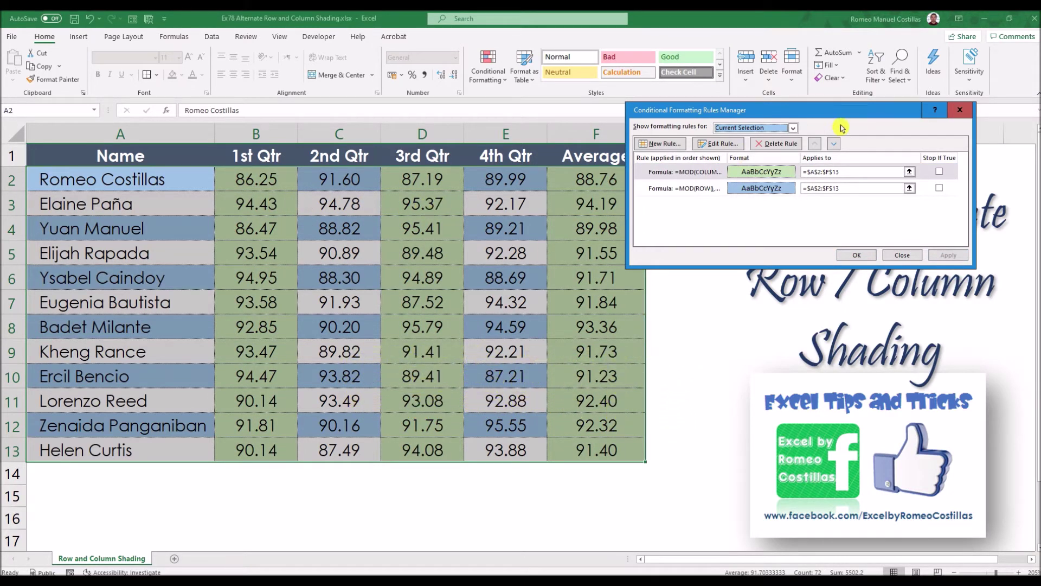
left_click(856, 254)
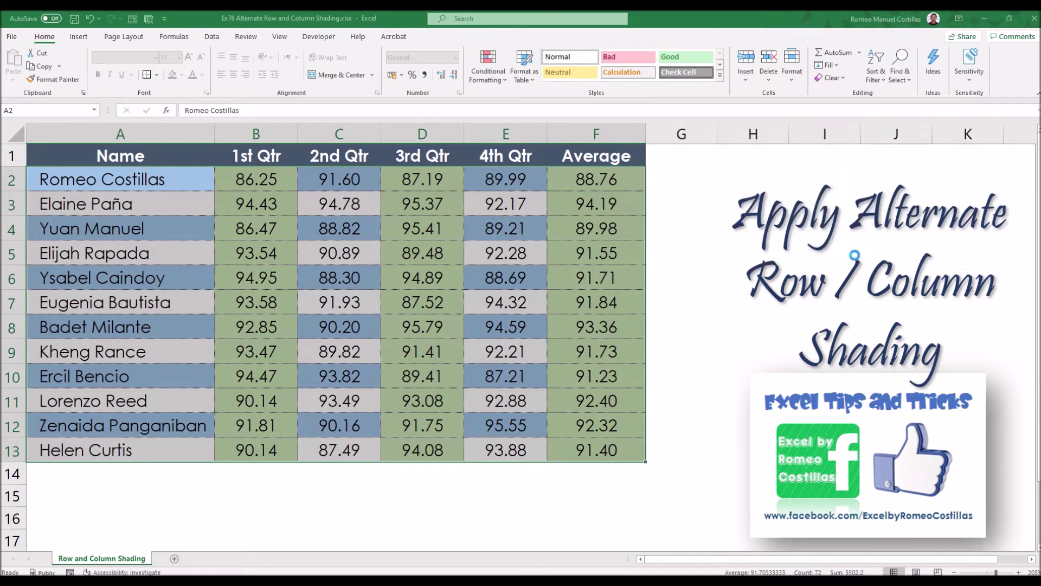
left_click(415, 213)
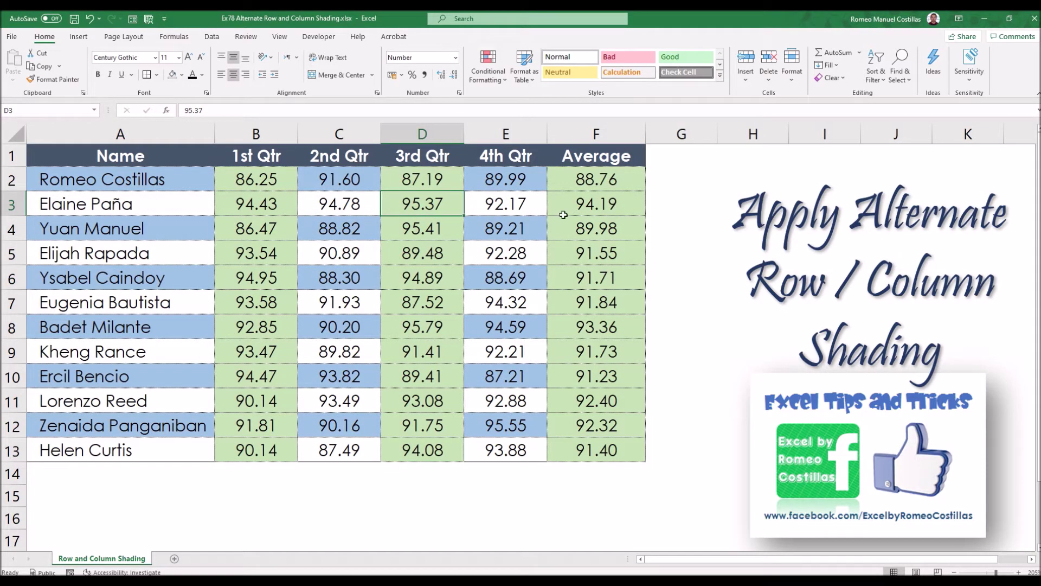
For A2:F13, change the fill of the existing =MOD(COLUMN(),2)=0 formatting rule to solid gold.
mouse_move(164, 178)
left_mouse_down()
mouse_move(515, 325)
mouse_move(597, 428)
mouse_move(597, 448)
left_mouse_up()
left_click(500, 87)
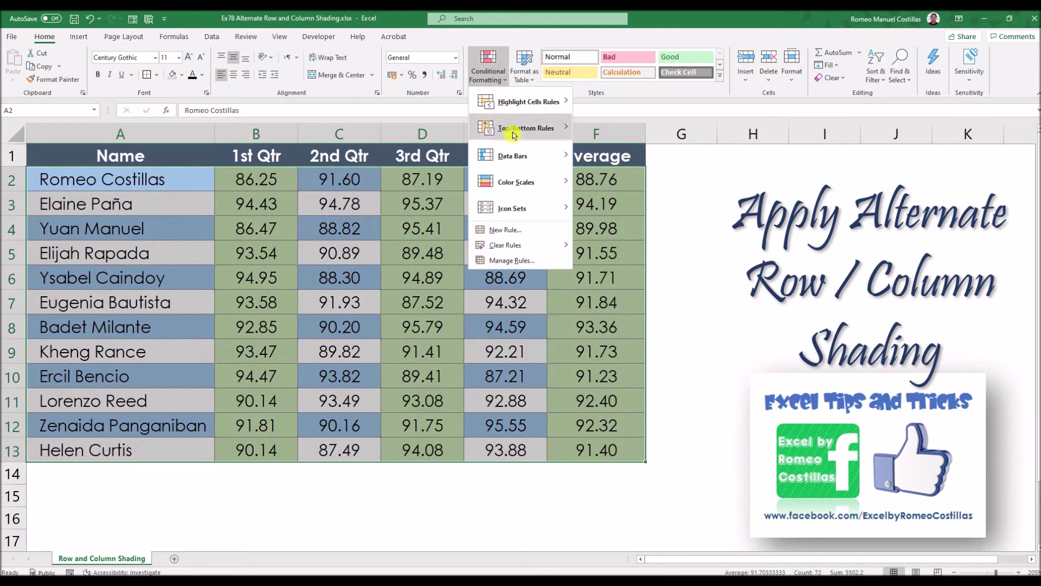
left_click(522, 264)
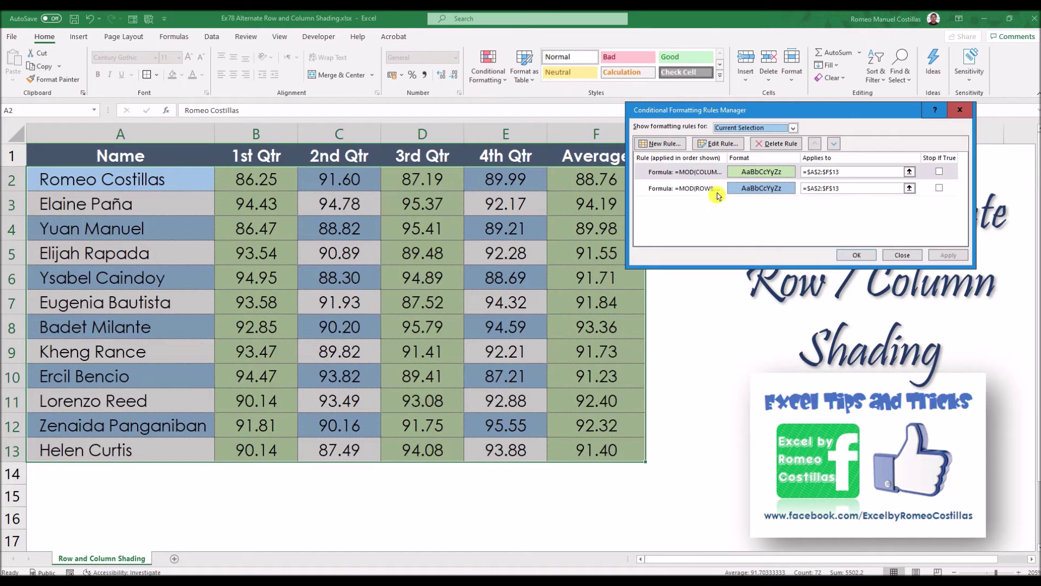
left_click(710, 172)
double_click(709, 172)
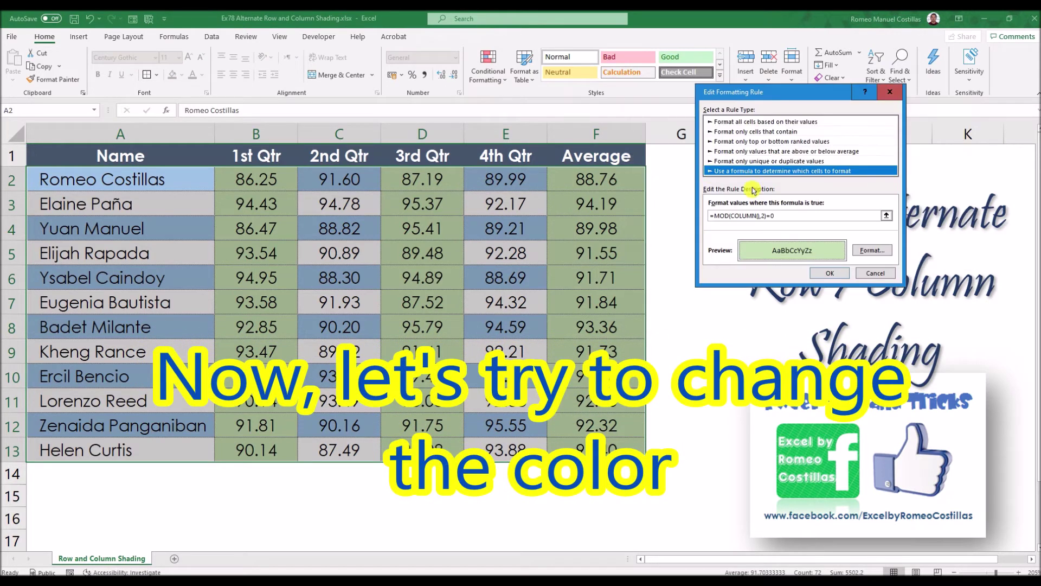
left_click(860, 249)
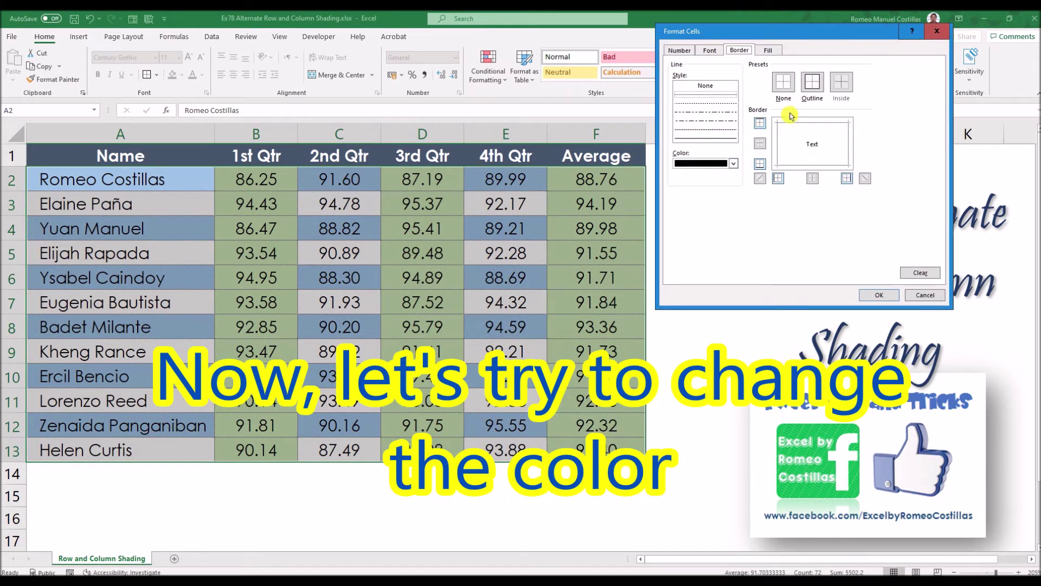
left_click(769, 52)
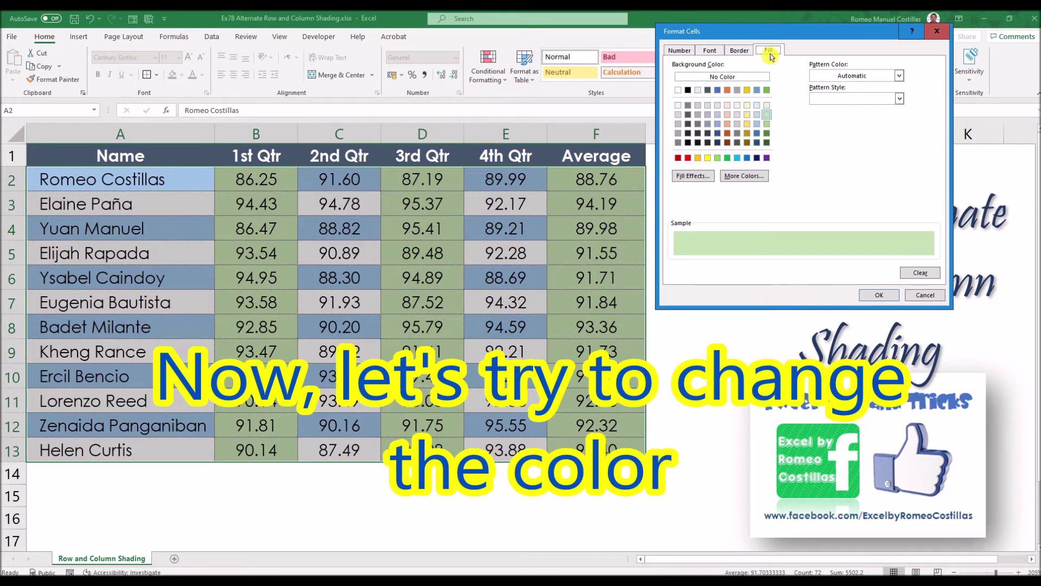
left_click(748, 90)
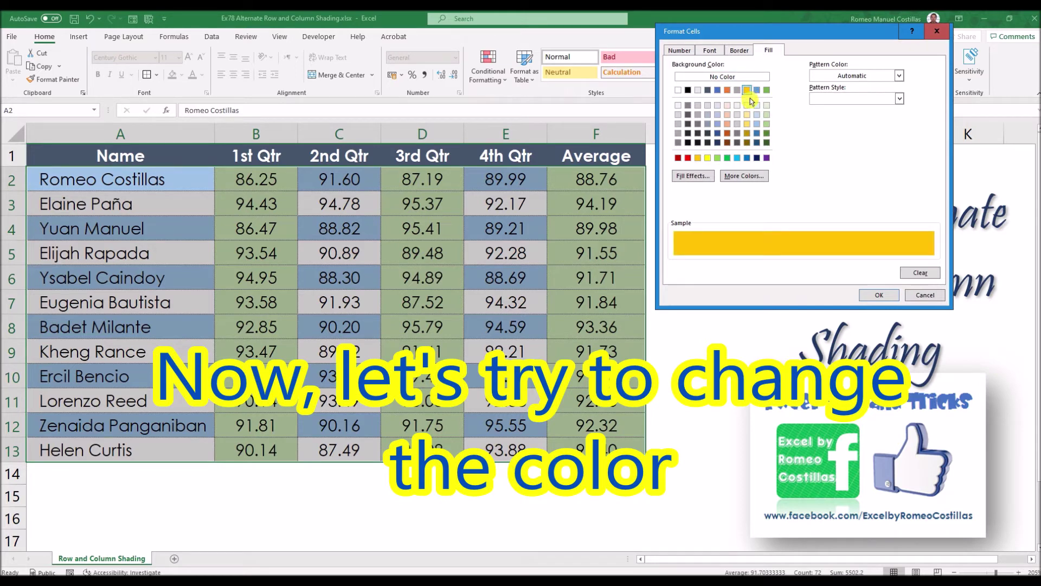
left_click(867, 295)
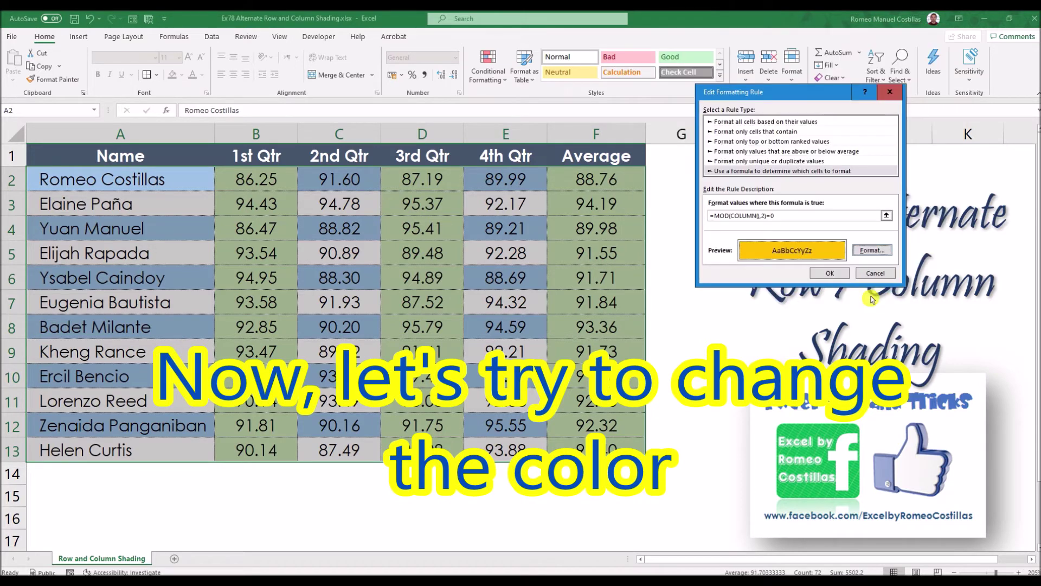
Save the edited column rule, apply it to the range and close the rules manager.
left_click(831, 273)
left_click(949, 256)
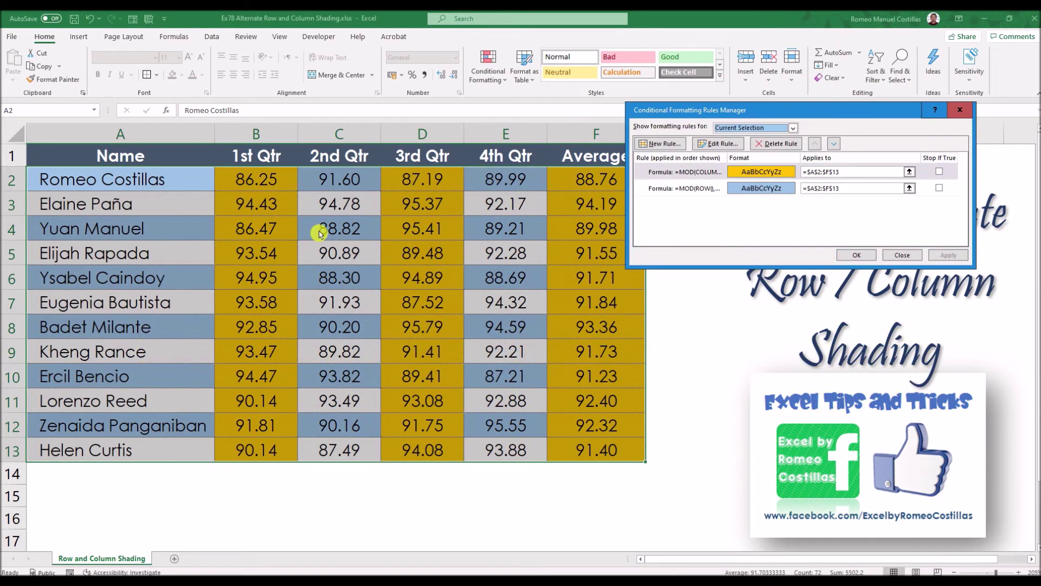
left_click(849, 255)
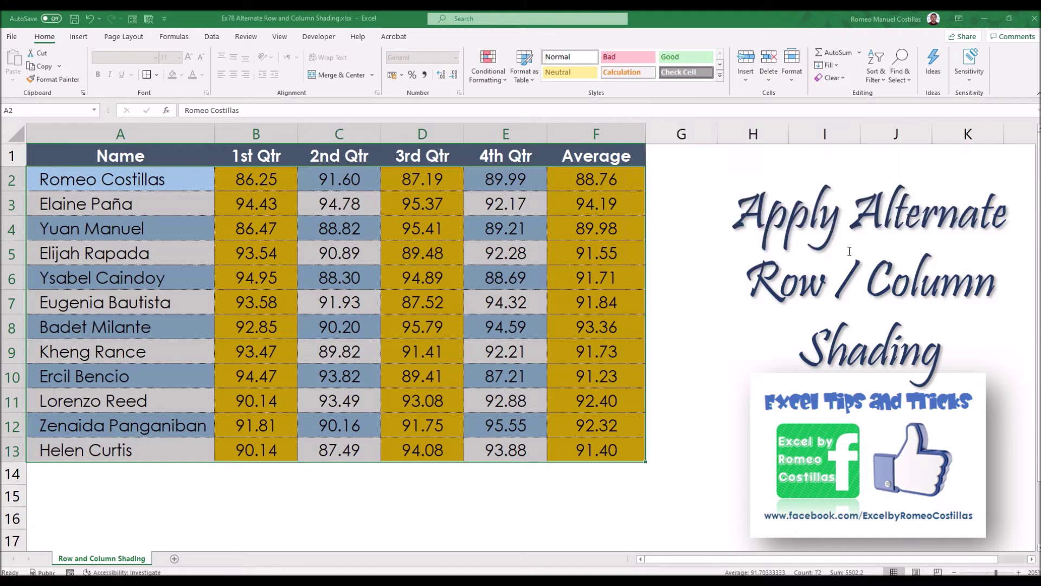
left_click(512, 257)
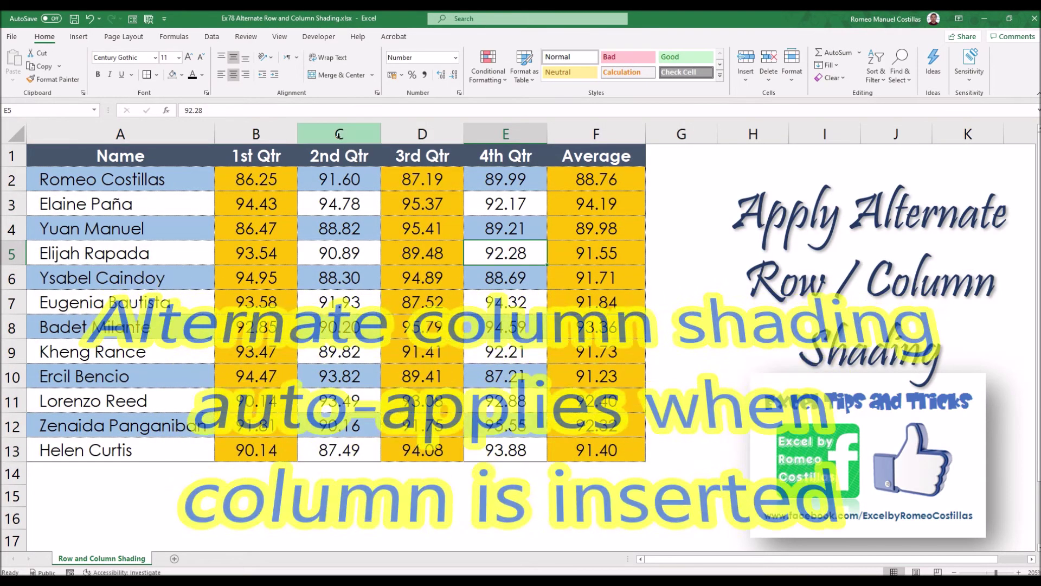
Insert two blank columns before the 2nd Qtr column to test the alternating column shading.
left_click(339, 134)
right_click(340, 134)
left_click(383, 226)
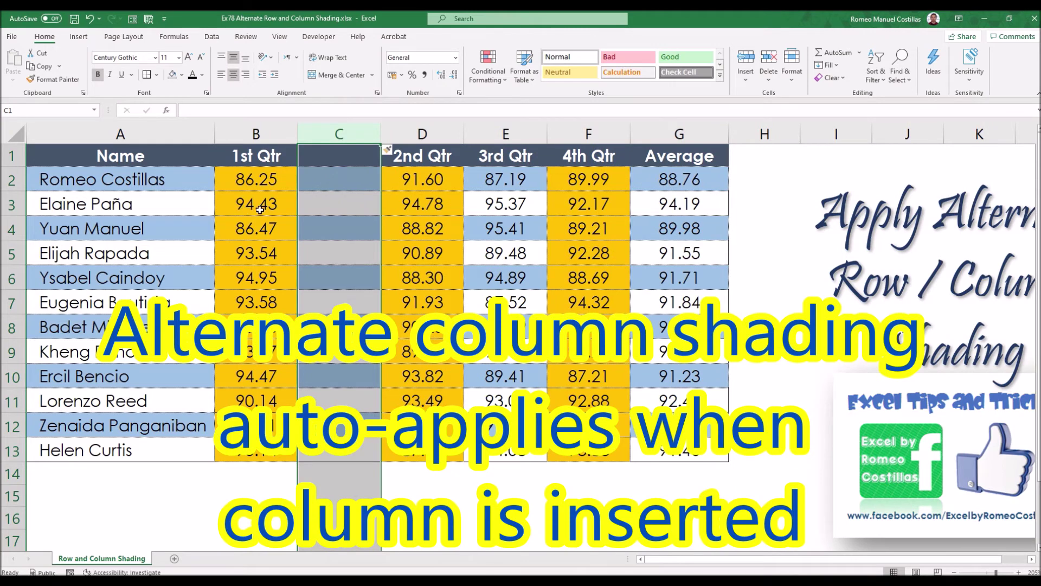
right_click(343, 134)
left_click(383, 228)
left_click(392, 243)
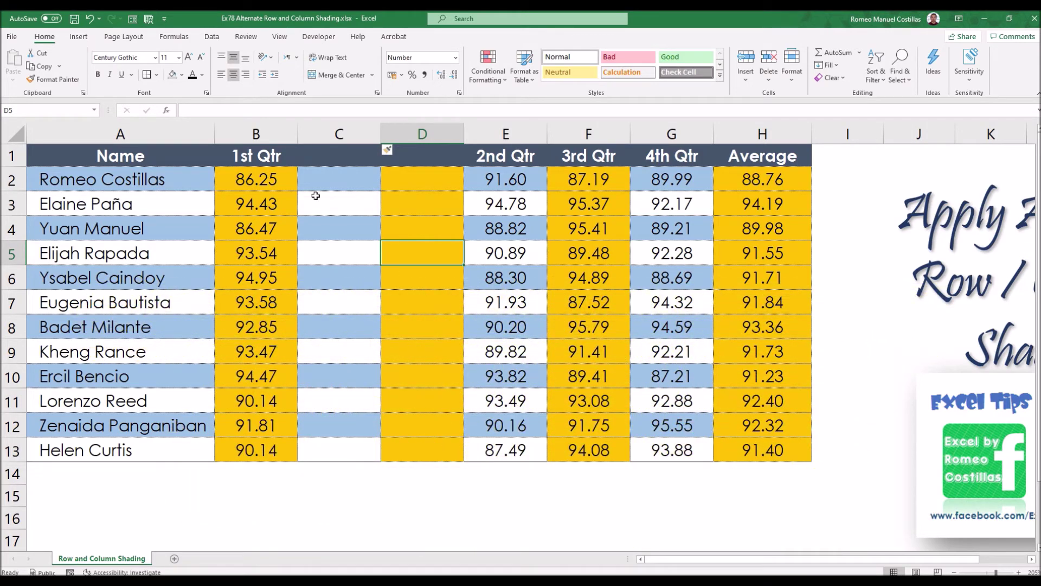
Delete the two blank columns C and D.
left_click_drag(339, 134, 422, 135)
right_click(415, 202)
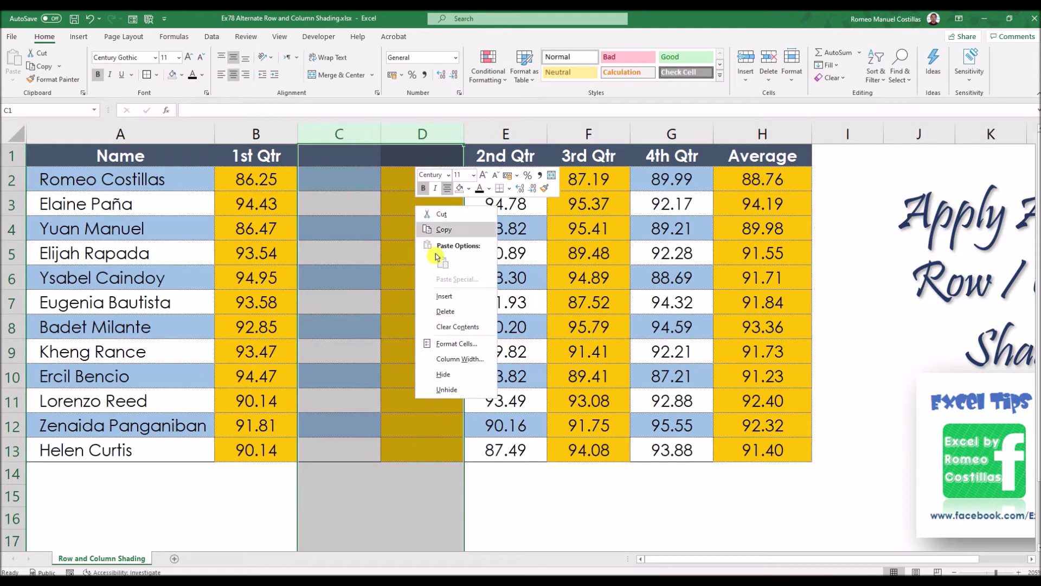
left_click(446, 311)
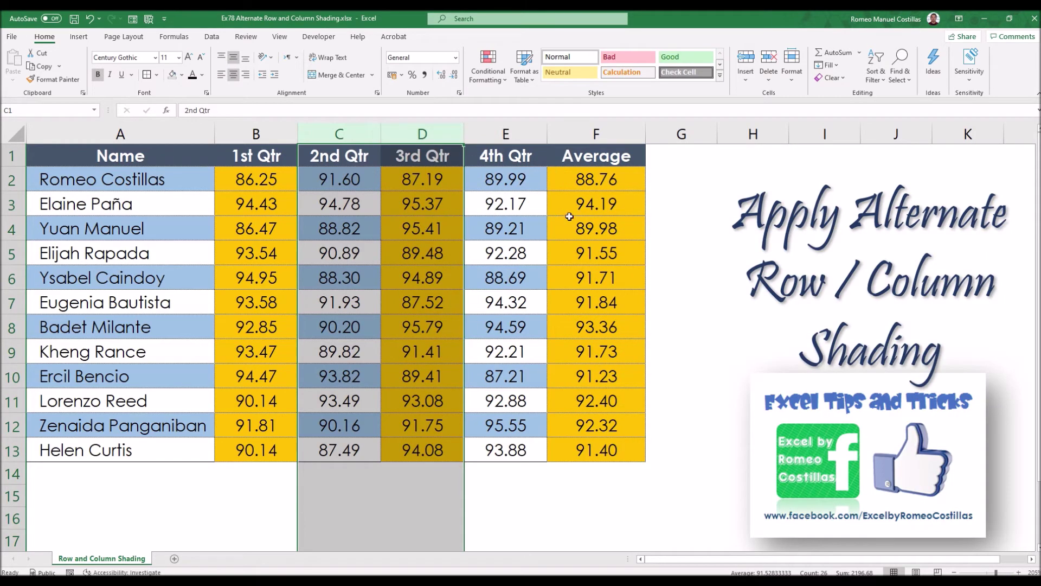
left_click(428, 189)
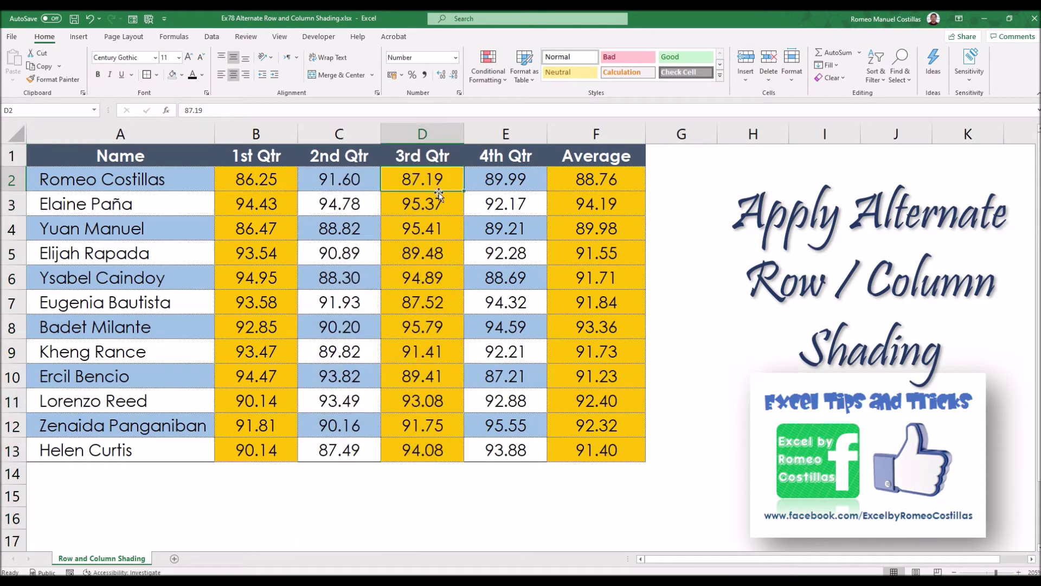
For A2:F13, move the MOD(ROW()) rule above the column rule and turn on Stop If True for it.
left_click_drag(165, 178, 623, 450)
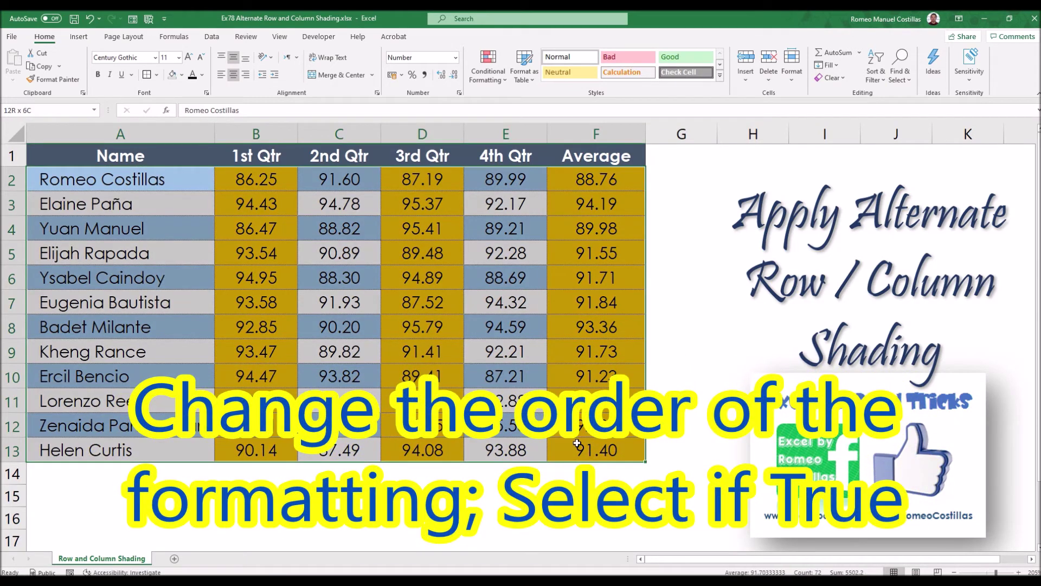
left_click(489, 69)
left_click(534, 259)
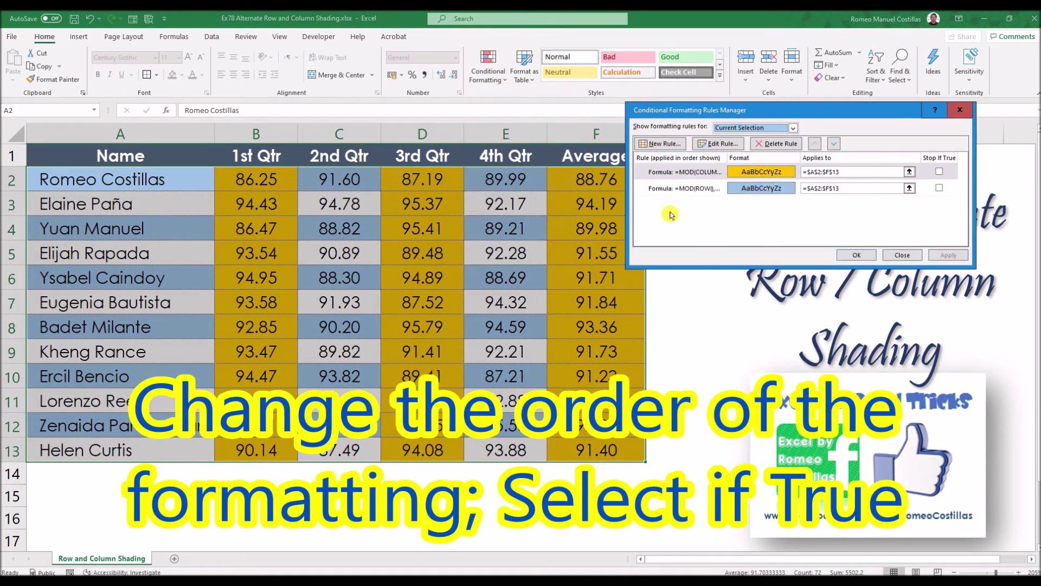
left_click(687, 190)
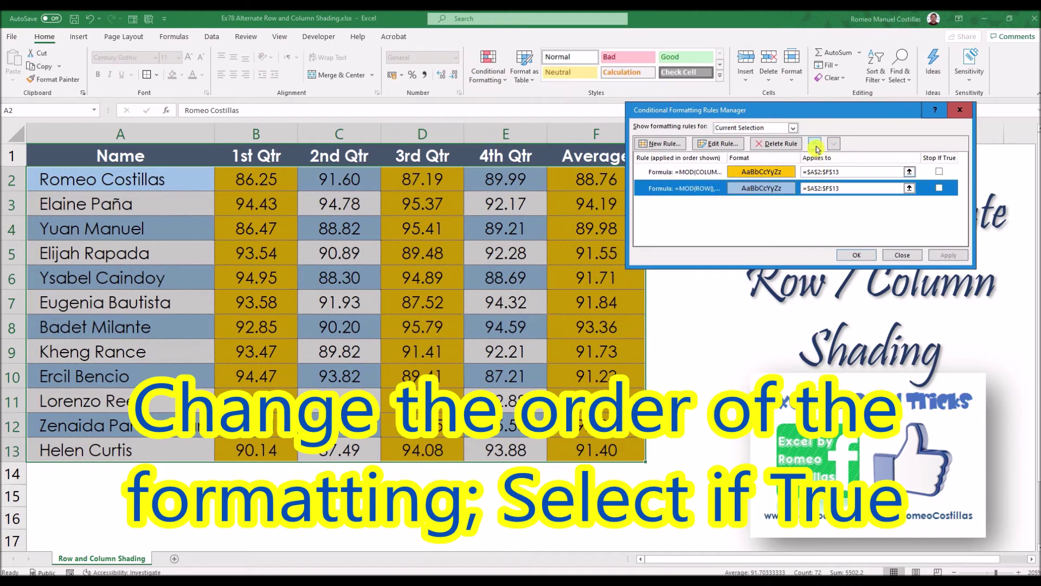
left_click(815, 143)
left_click(939, 172)
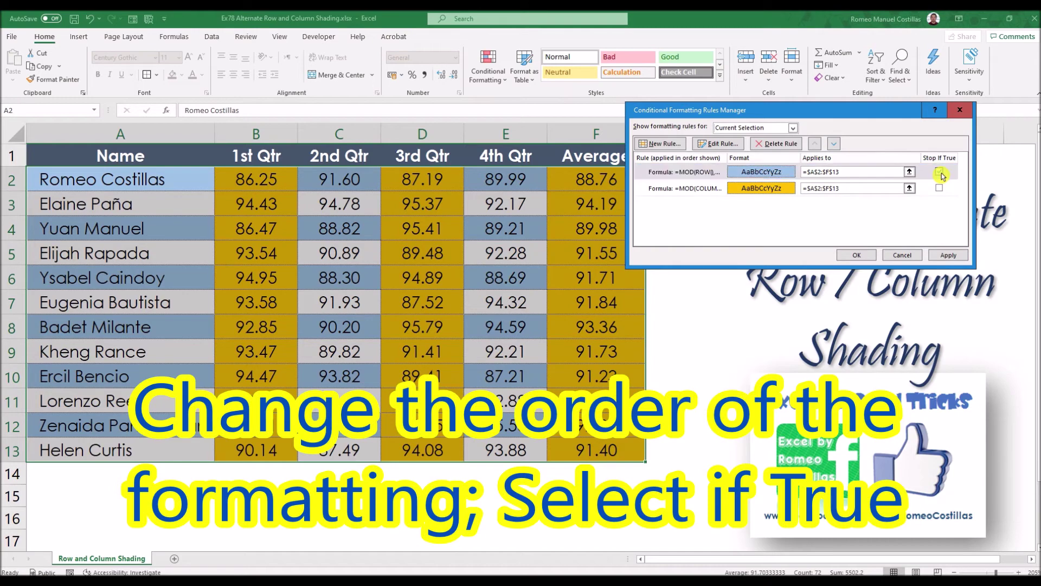
left_click(937, 172)
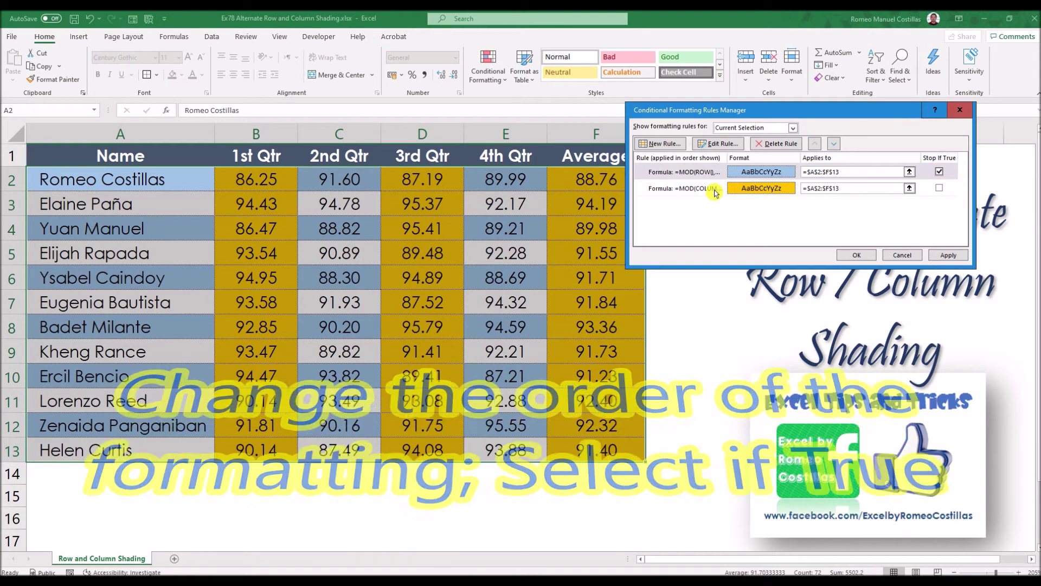
Change the fill of the =MOD(COLUMN(),2)=0 rule to light green, apply it to A2:F13 and close the rules manager.
key("Return")
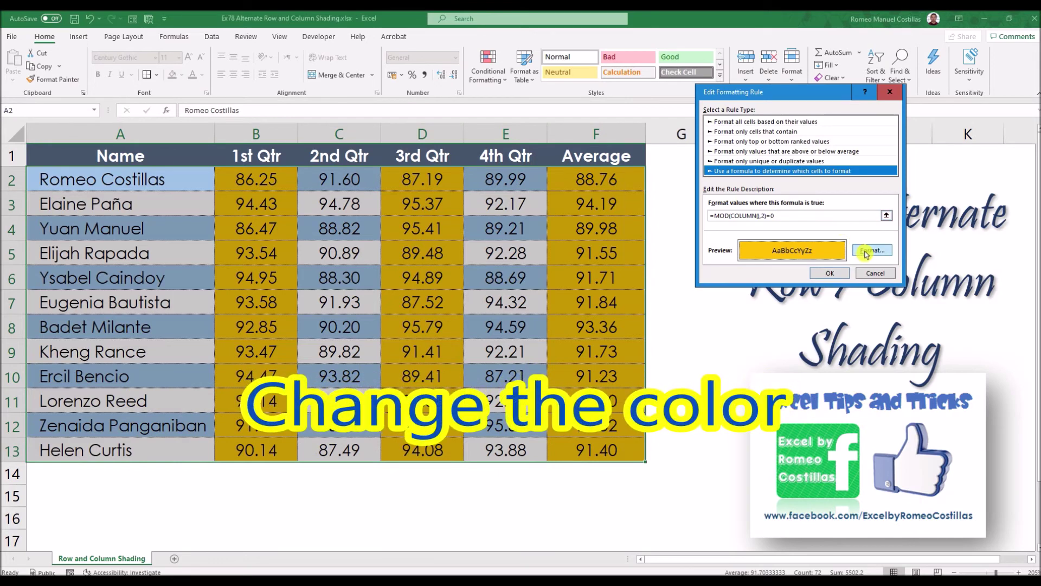
left_click(870, 251)
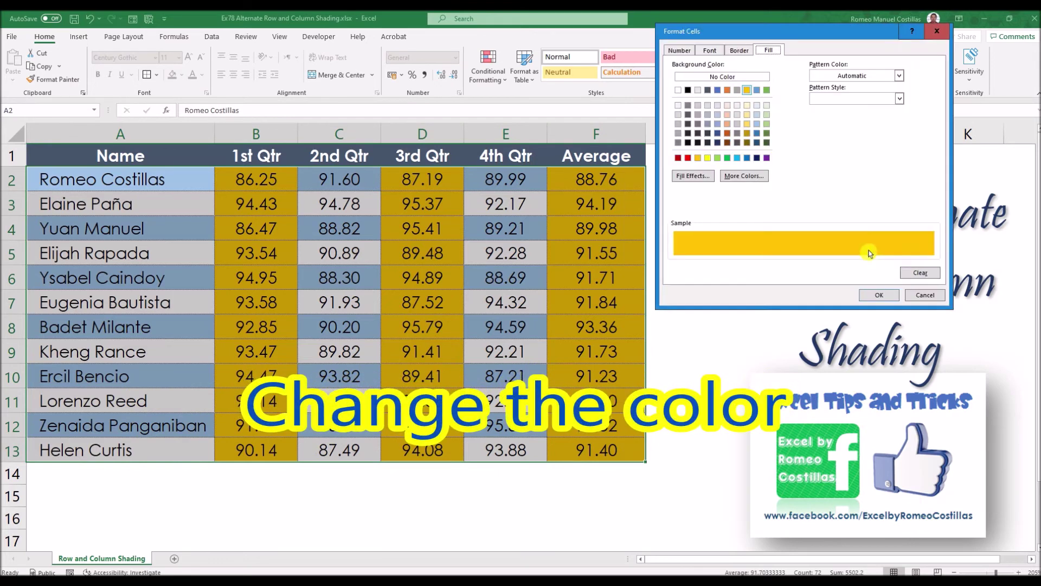
left_click(766, 114)
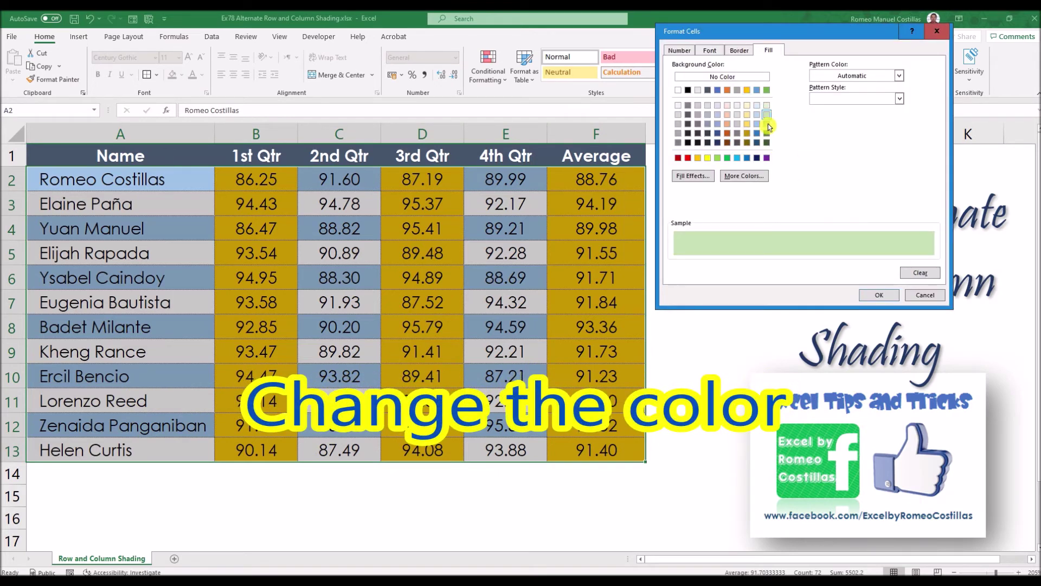
left_click(877, 294)
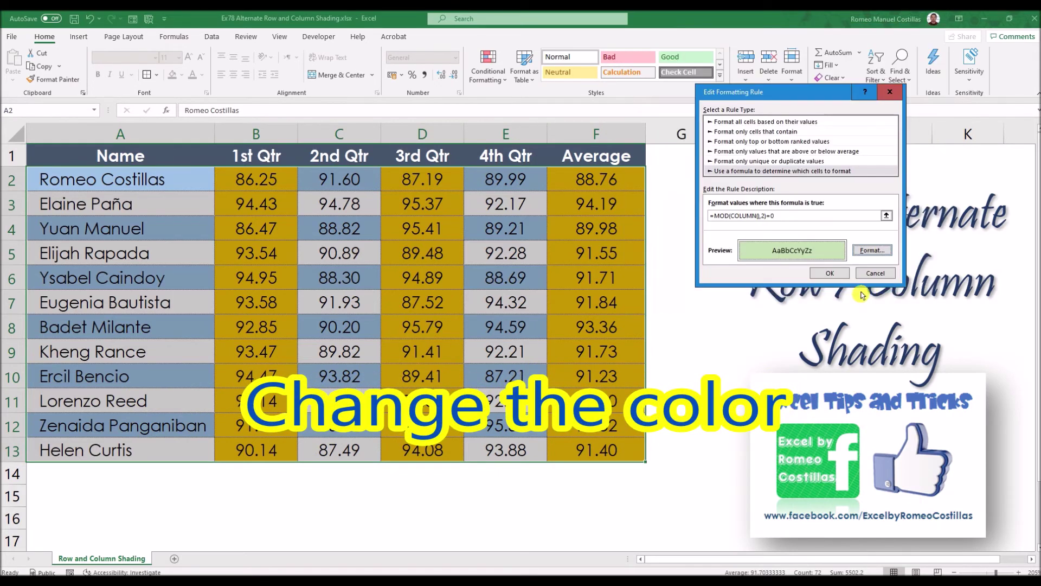
left_click(828, 273)
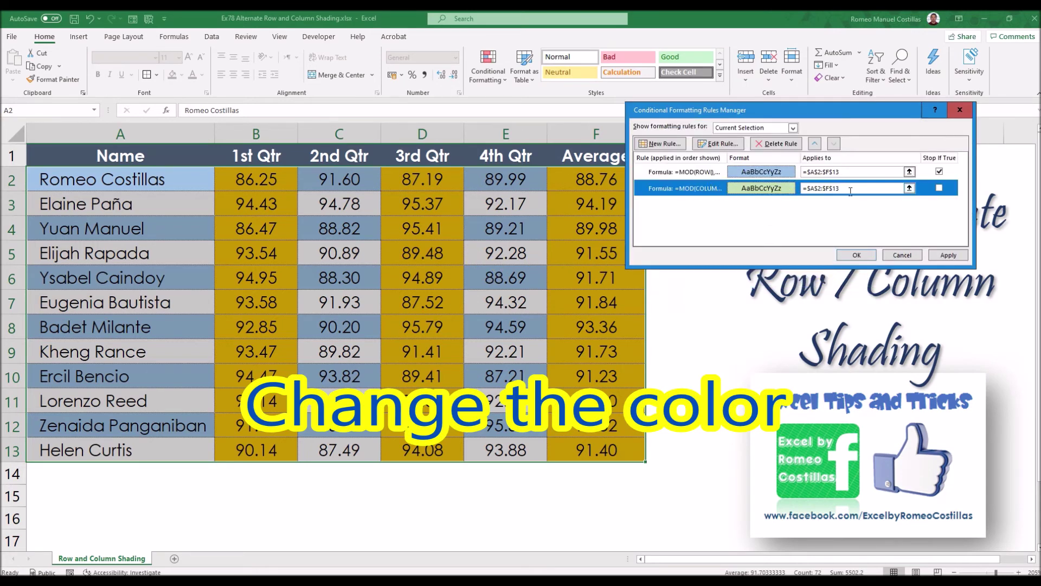
left_click(948, 255)
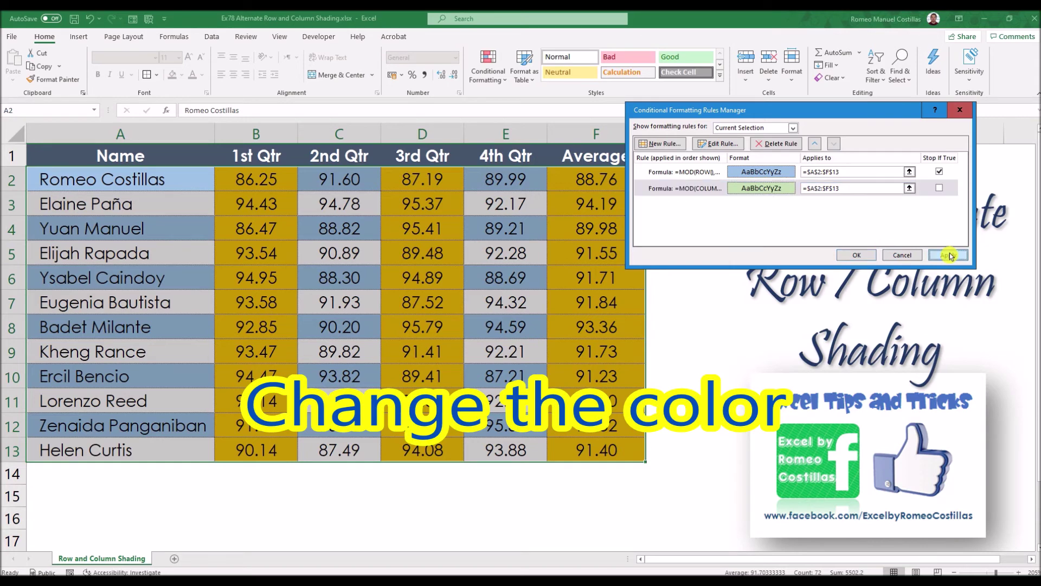
left_click(857, 254)
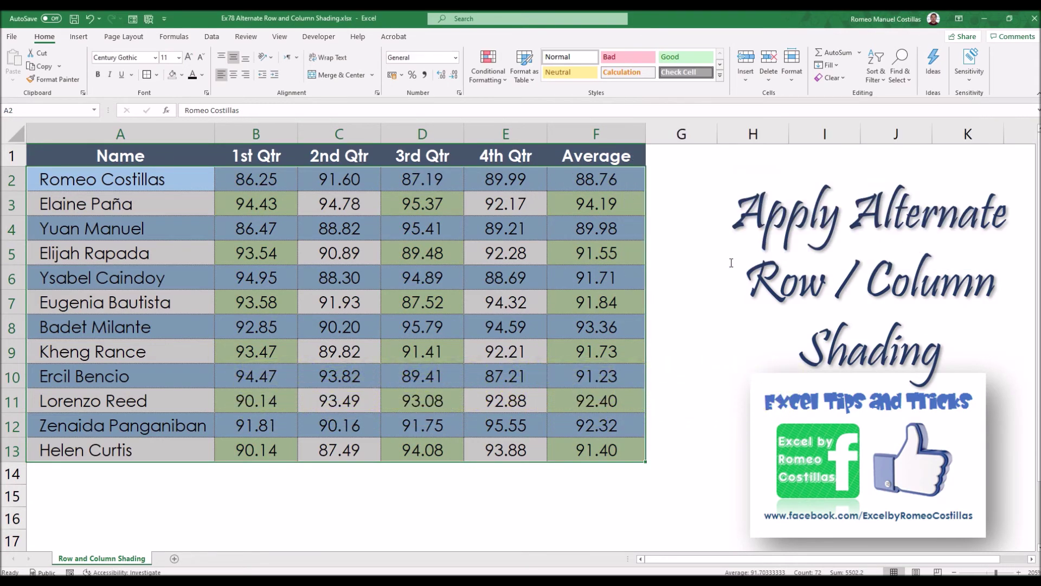
left_click(681, 260)
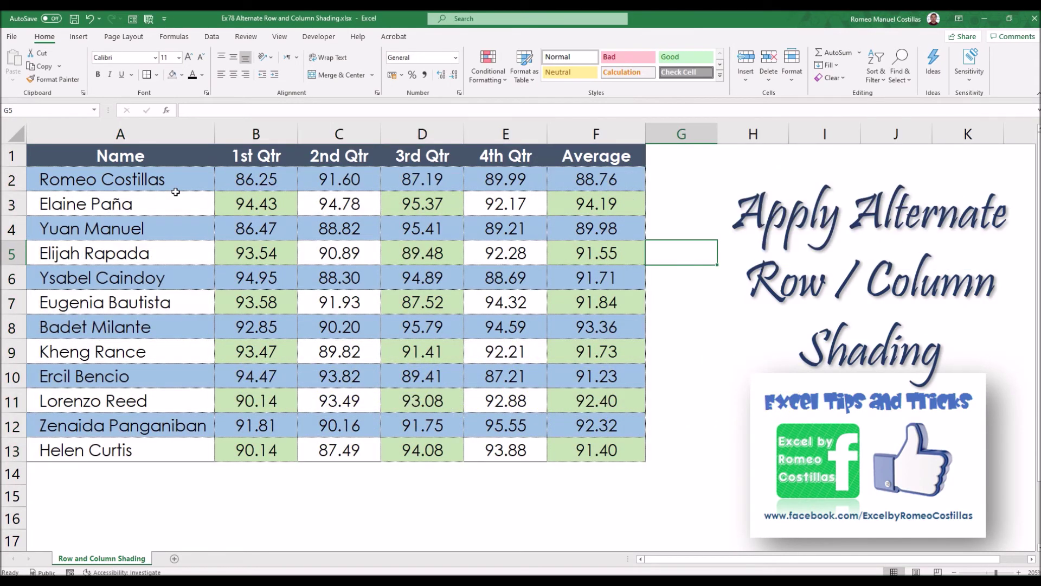